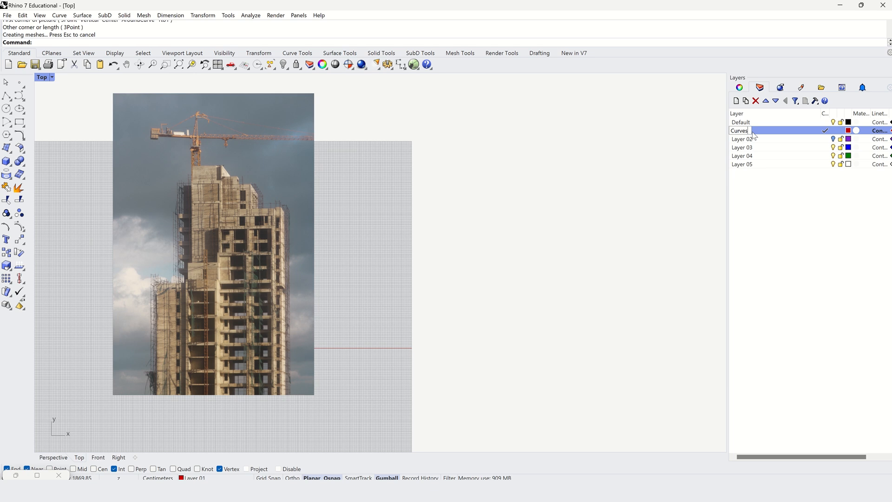
Step: Name the layer Curves and draw a rectangle around the tower's wide upper window block
key(Return)
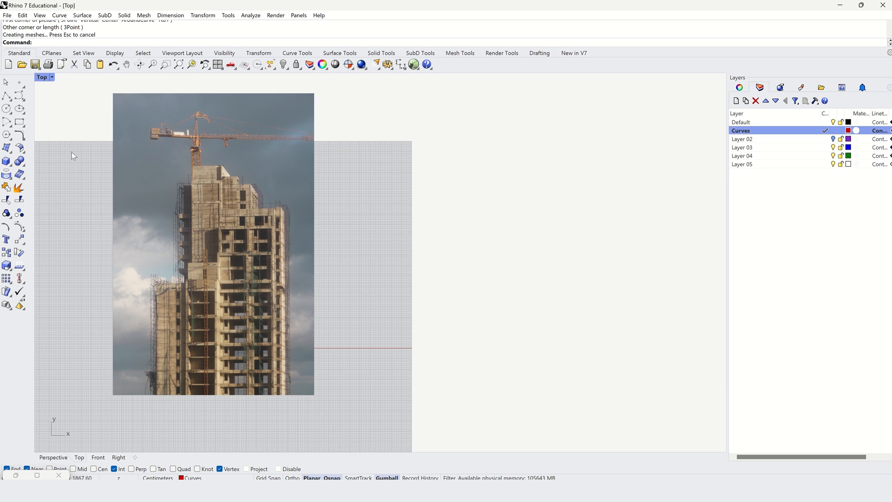
click(20, 122)
scroll(200, 259, up, 2)
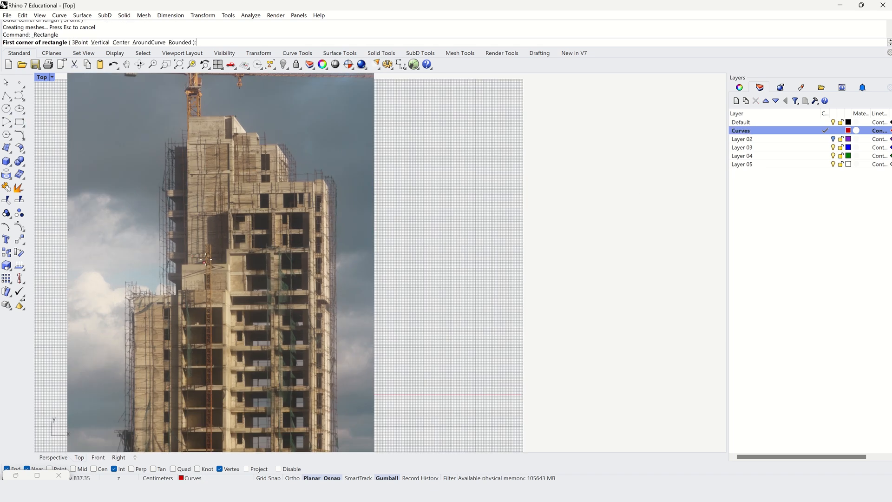
click(230, 209)
click(315, 252)
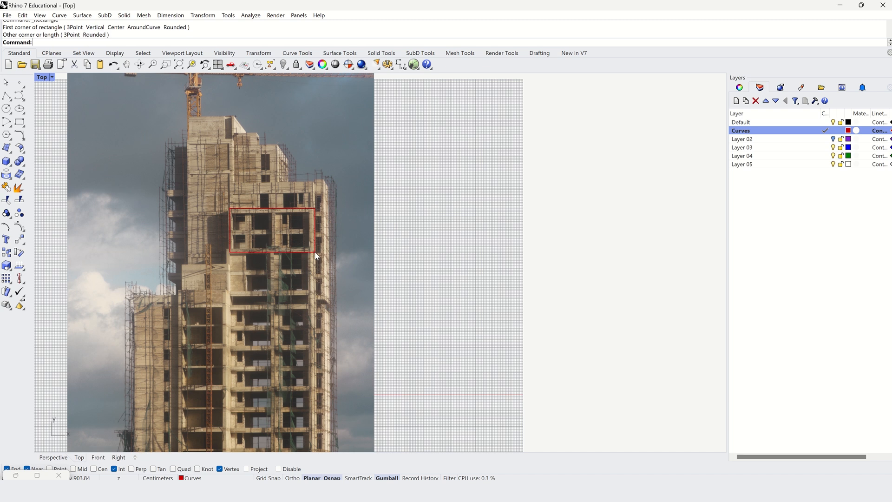
Step: Draw three more rectangles: around the tower's left bay, a lower right window group and the upper part of the central shaft
key(Return)
click(178, 291)
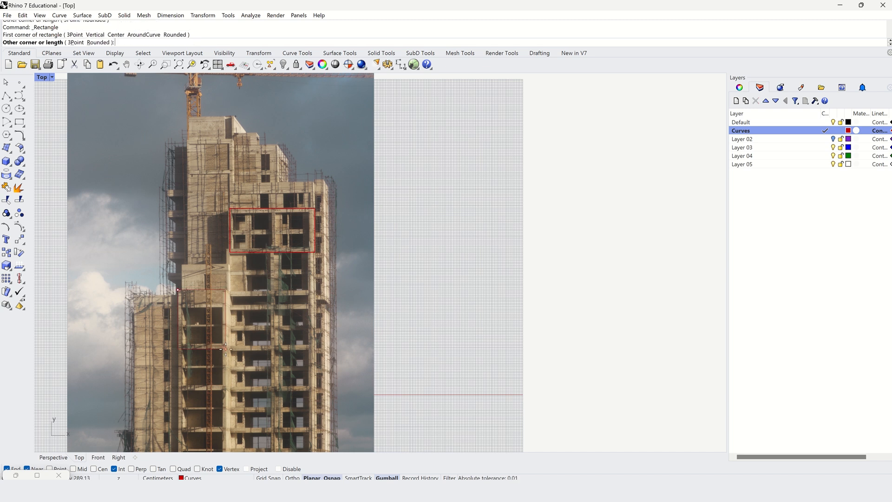
click(226, 349)
key(Return)
click(272, 344)
click(316, 389)
key(Return)
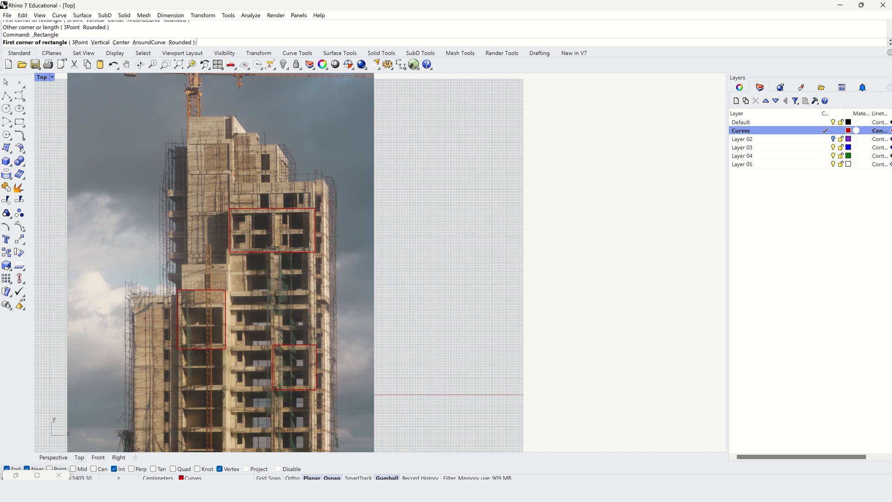
click(190, 139)
click(187, 138)
Step: Join the shaft, upper window and left bay rectangles at their facing corners with polylines, continuing down to the photo's lower edge
click(6, 96)
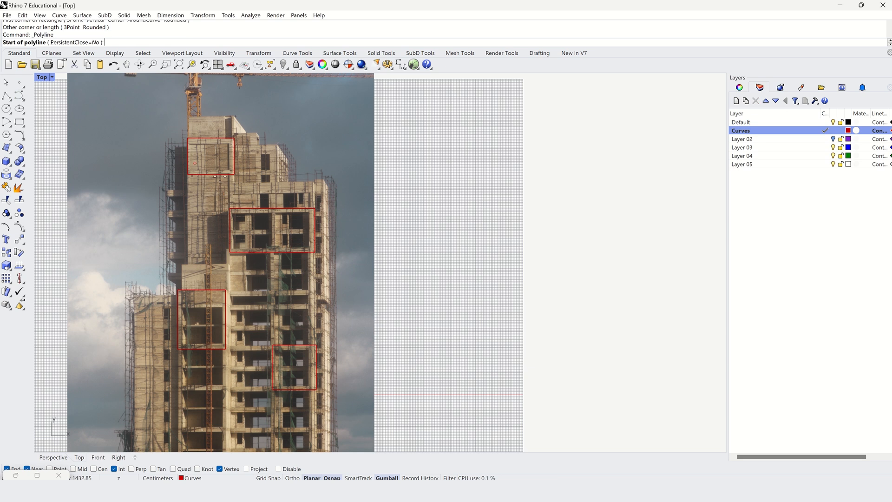
click(234, 174)
click(230, 208)
key(Return)
click(229, 251)
click(226, 290)
key(Return)
key(Return)
click(225, 349)
right_drag(227, 390, 223, 297)
click(221, 298)
click(222, 372)
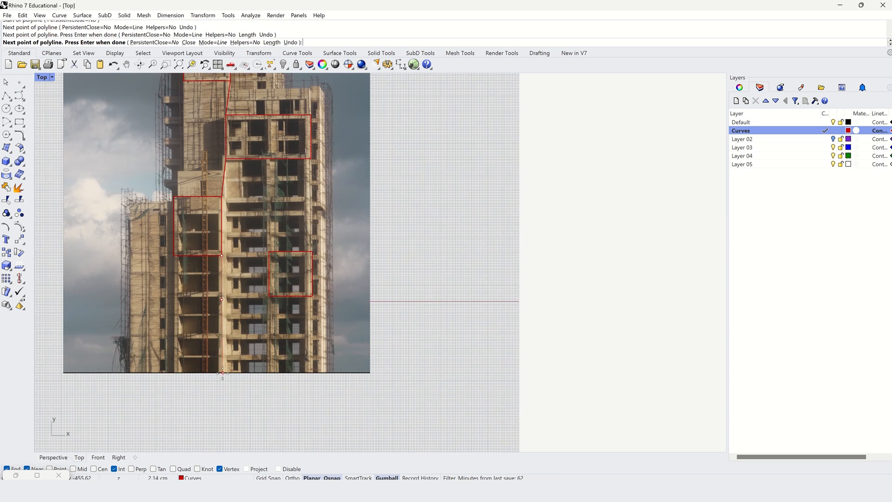
Step: Draw a polyline from the lower right rectangle's lower-left corner across the building to the photo's left edge
click(269, 296)
click(222, 298)
click(177, 299)
click(131, 299)
click(63, 299)
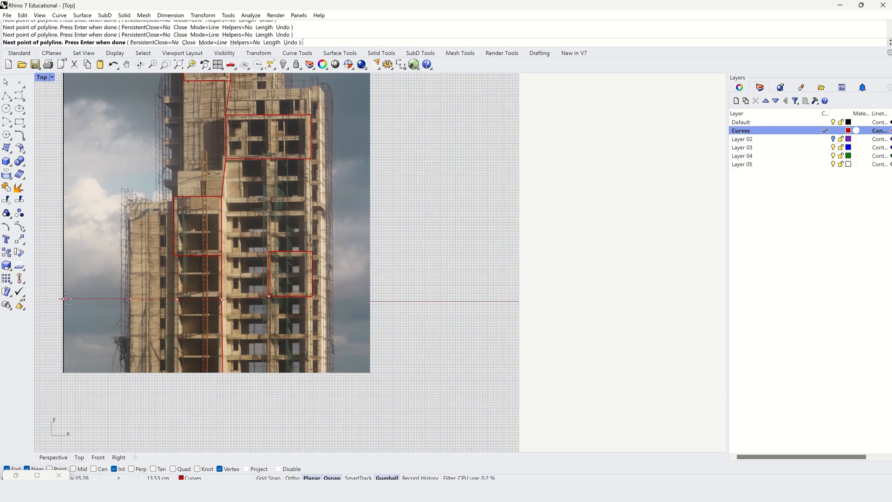
key(Return)
Step: Draw polylines up the tower's left side from the photo's lower edge, past the left bay rectangle, to the shaft rectangle's lower-left corner
key(Return)
click(176, 372)
click(174, 197)
click(173, 159)
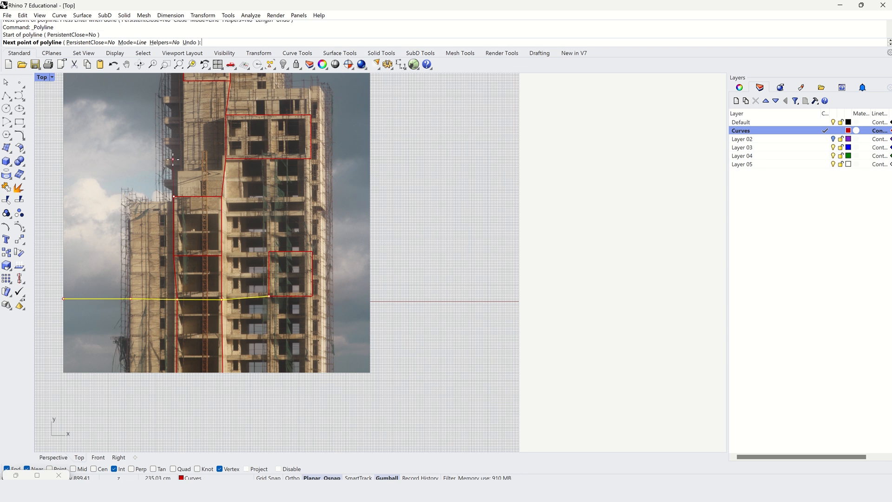
mouse_move(175, 116)
right_down()
mouse_move(183, 259)
mouse_move(176, 233)
right_up()
click(172, 184)
click(173, 206)
key(Return)
Step: Draw two polylines from the upper window rectangle's left corners across to the photo's left edge
key(Return)
click(215, 241)
click(165, 246)
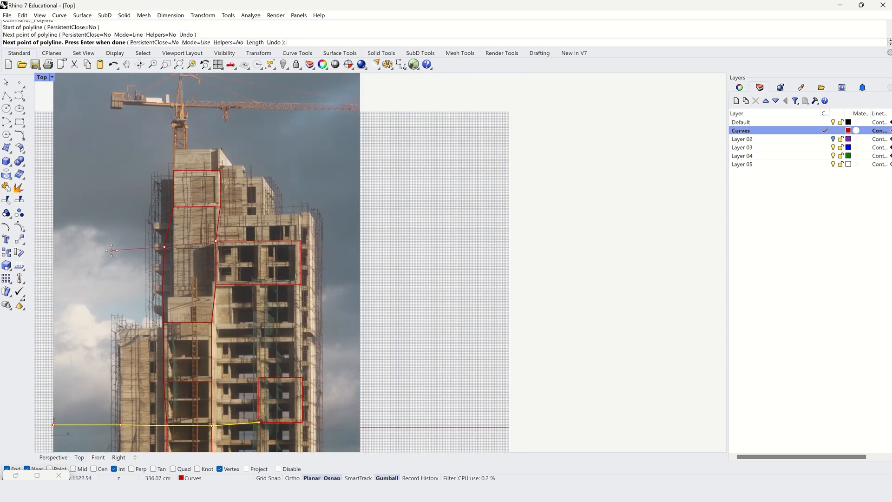
click(113, 248)
key(Return)
click(216, 285)
click(163, 285)
click(116, 285)
click(53, 283)
key(Return)
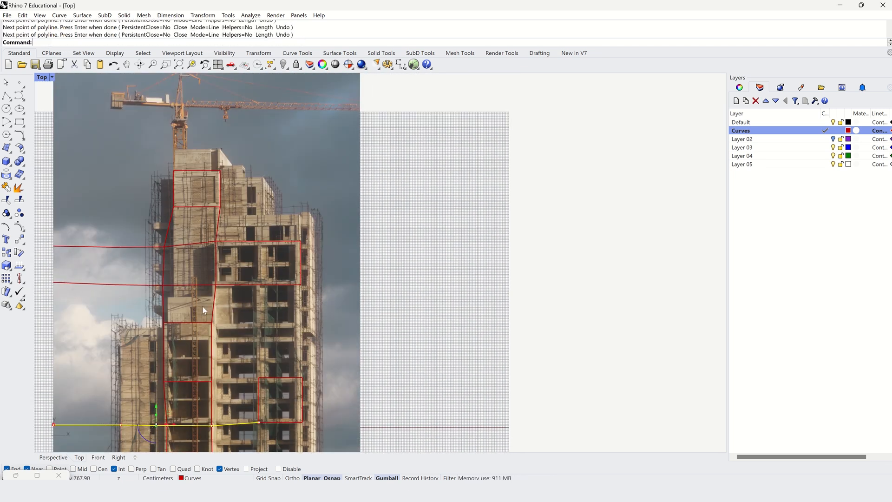
Step: Draw a polyline from the lower right rectangle's upper-left corner up to the upper window rectangle's lower-left corner
right_drag(202, 306, 207, 204)
click(216, 281)
click(264, 276)
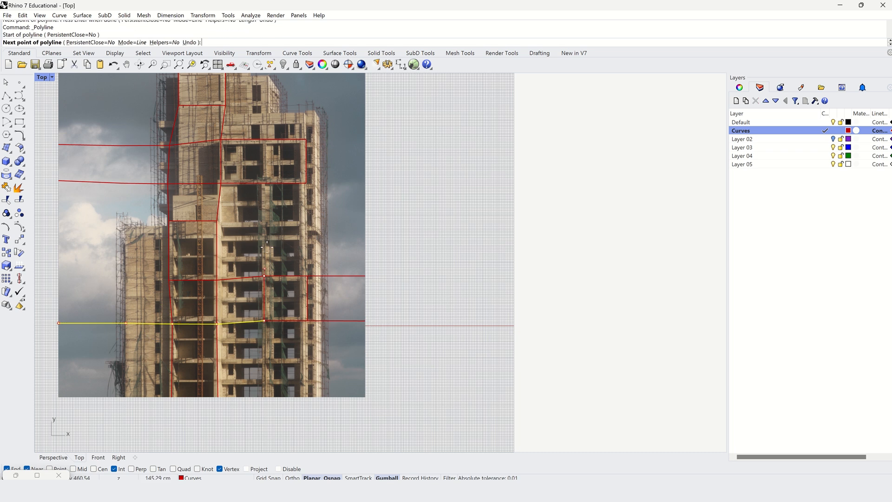
click(221, 184)
key(Return)
Step: Draw a polyline from the left bay rectangle's upper-right corner across the building to the photo's right edge
key(Return)
click(217, 221)
click(262, 226)
click(308, 225)
click(365, 225)
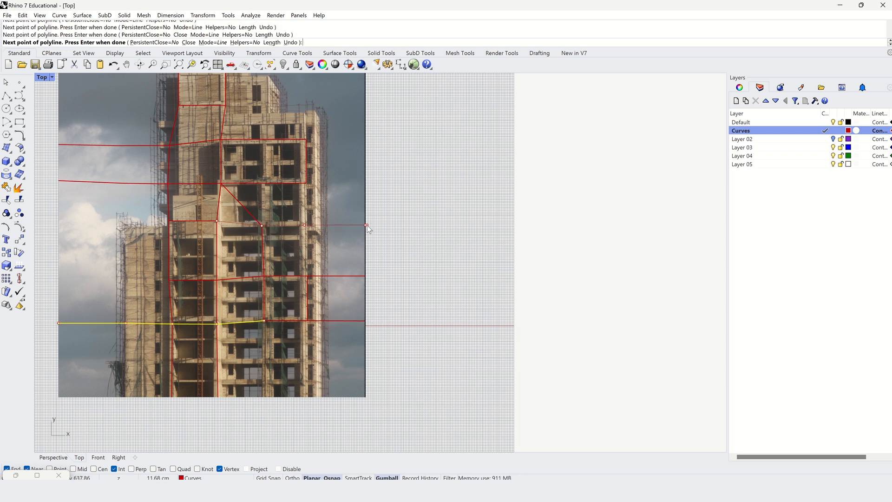
key(Return)
Step: Draw polyline segments up the tower's right side from the photo's lower edge to the upper window rectangle's lower-right corner
key(Return)
click(311, 397)
click(307, 321)
key(Return)
key(Return)
click(307, 276)
click(304, 226)
key(Return)
key(Return)
click(305, 226)
click(306, 183)
key(Return)
key(Return)
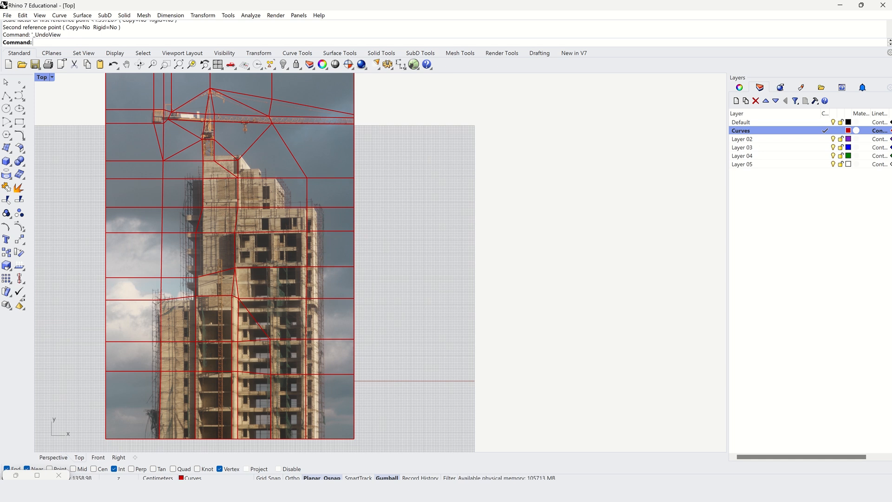
Step: Launch Grasshopper with an empty definition
key(alt+Tab)
click(405, 391)
click(414, 64)
click(413, 64)
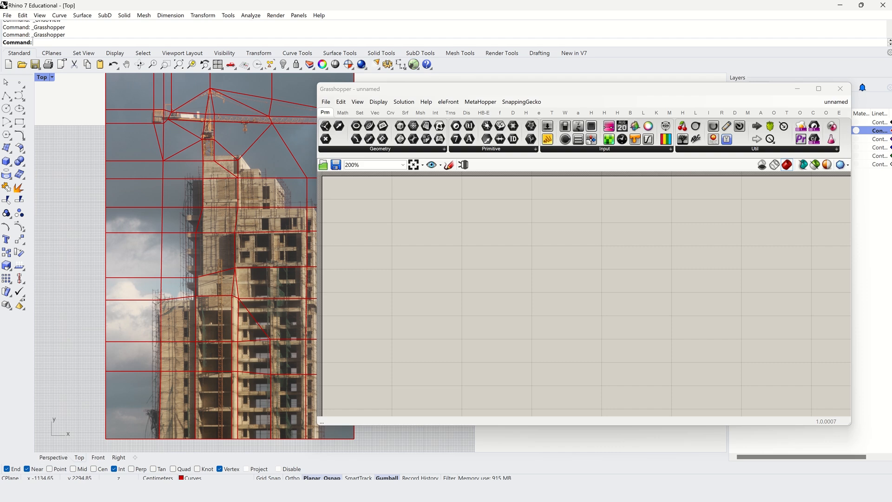
scroll(555, 237, down, 1)
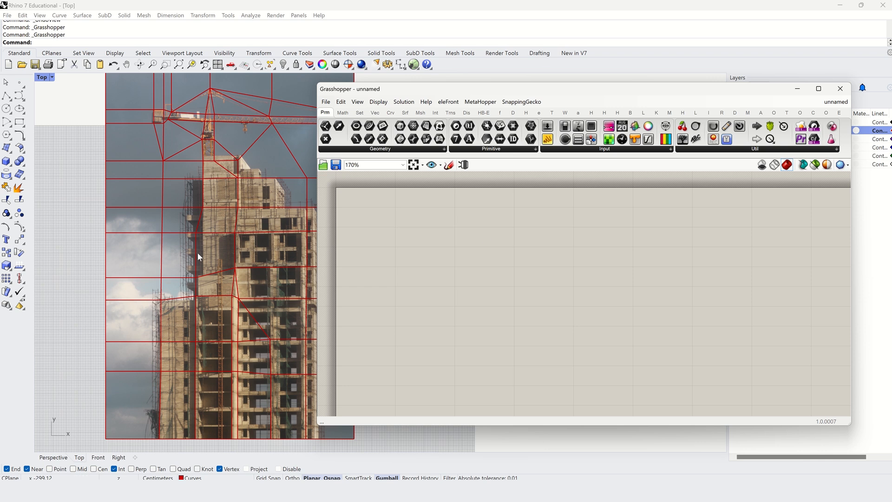
Step: Place a Surface parameter on the Grasshopper canvas and reference the tower photo's surface in it
click(185, 215)
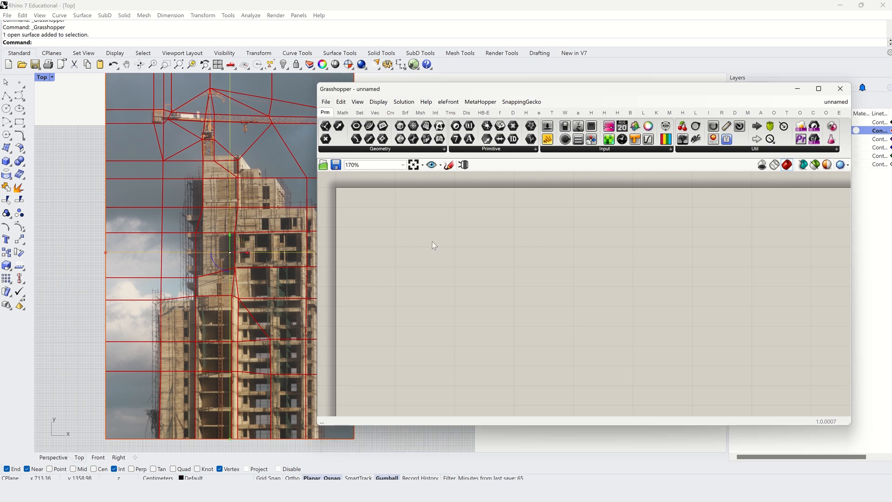
click(189, 217)
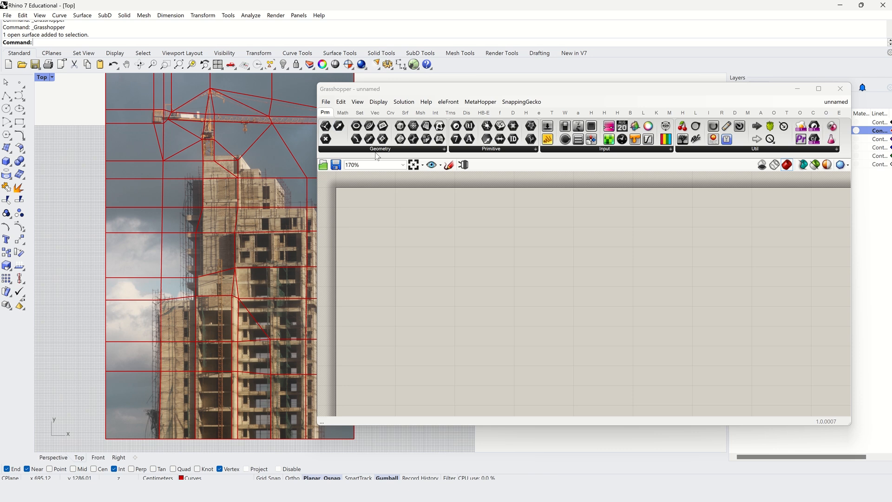
click(377, 150)
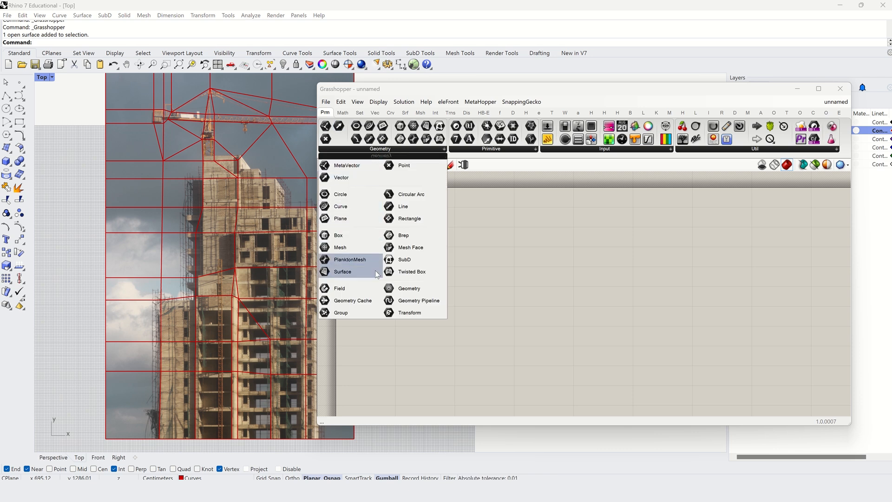
drag(375, 272, 415, 265)
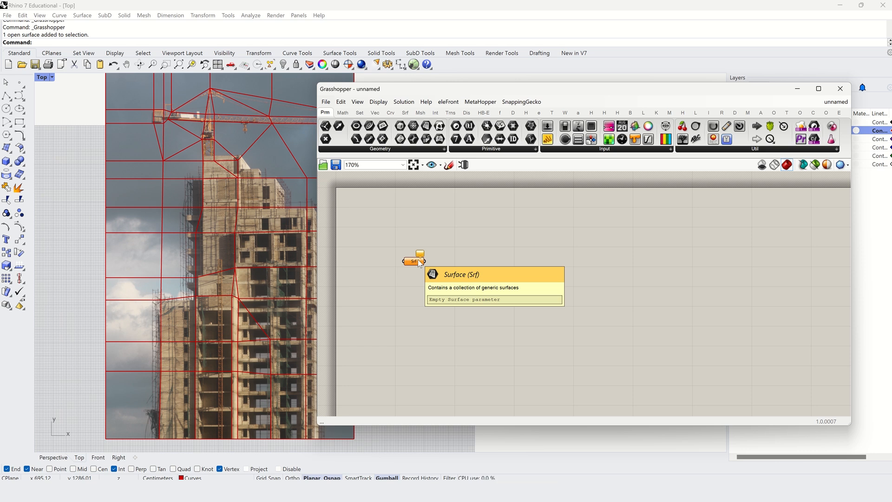
right_click(419, 263)
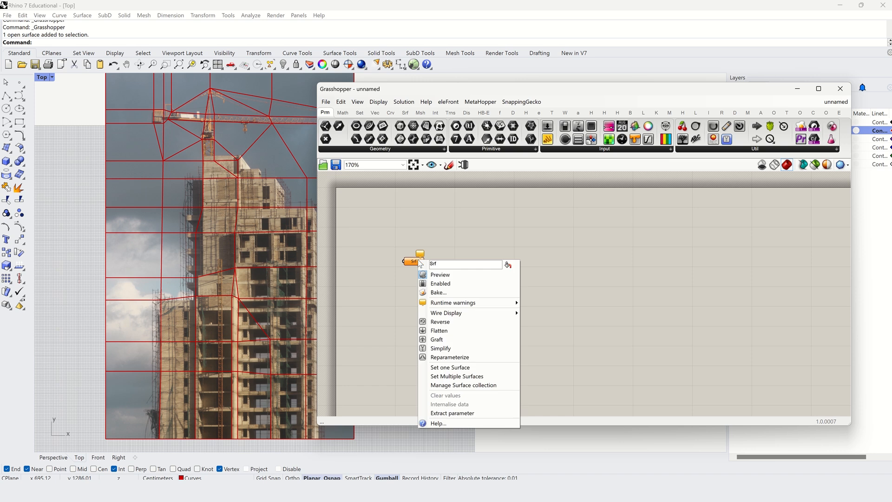
click(457, 368)
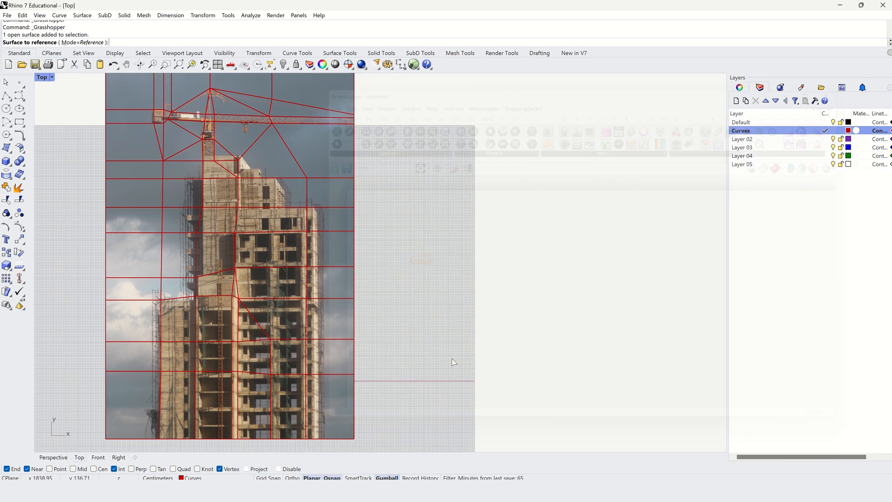
click(186, 219)
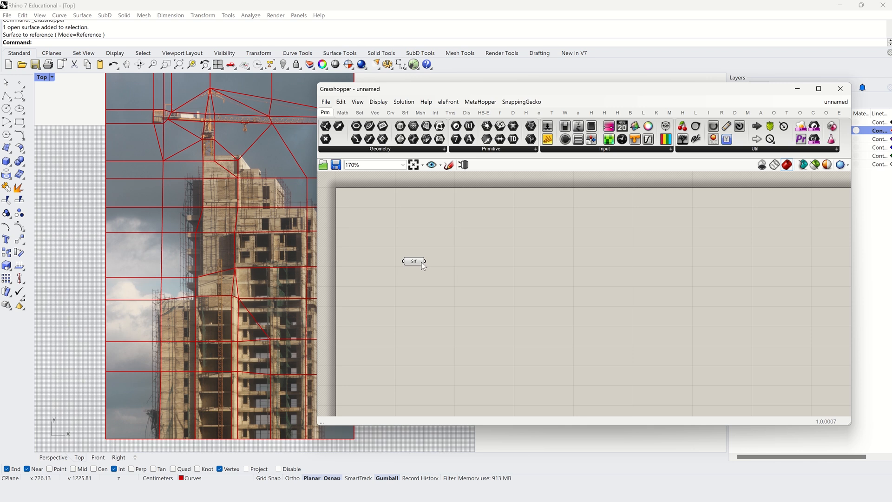
Step: Place a Curve parameter below the Surface parameter and reference all objects on the Curves layer in it
mouse_move(422, 265)
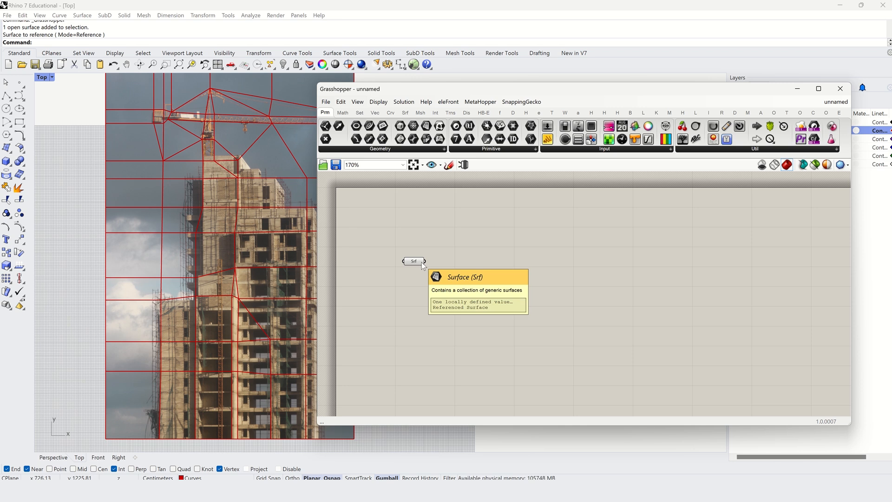
click(402, 150)
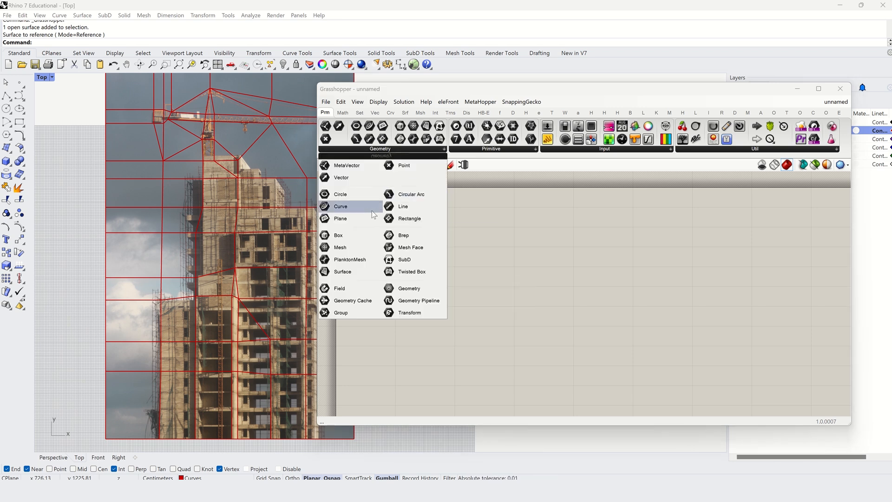
drag(373, 214, 414, 335)
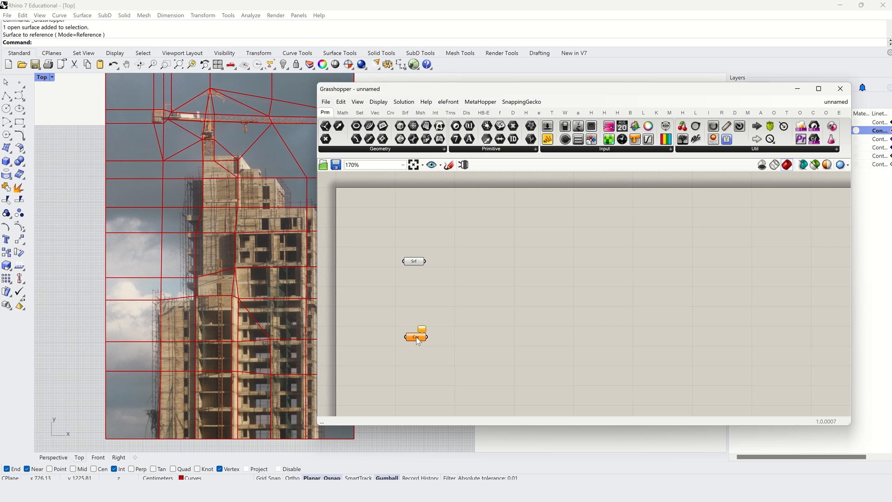
right_click(417, 340)
click(448, 432)
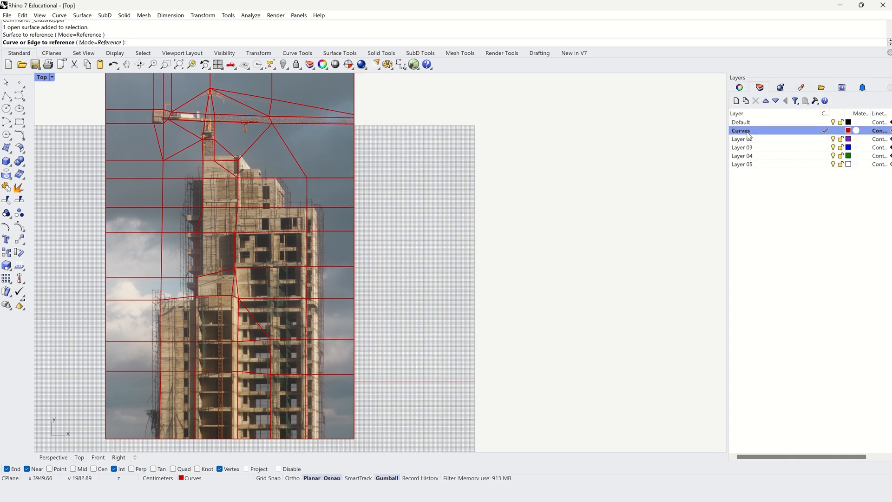
right_click(748, 134)
click(771, 272)
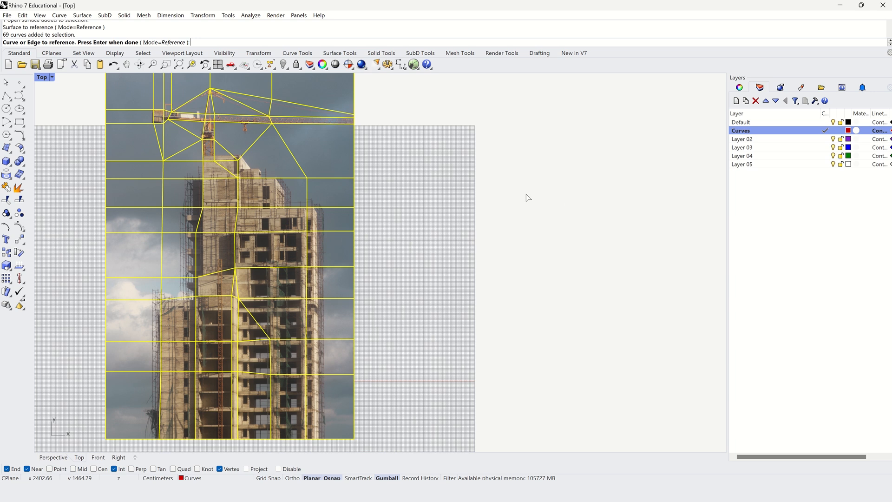
key(Return)
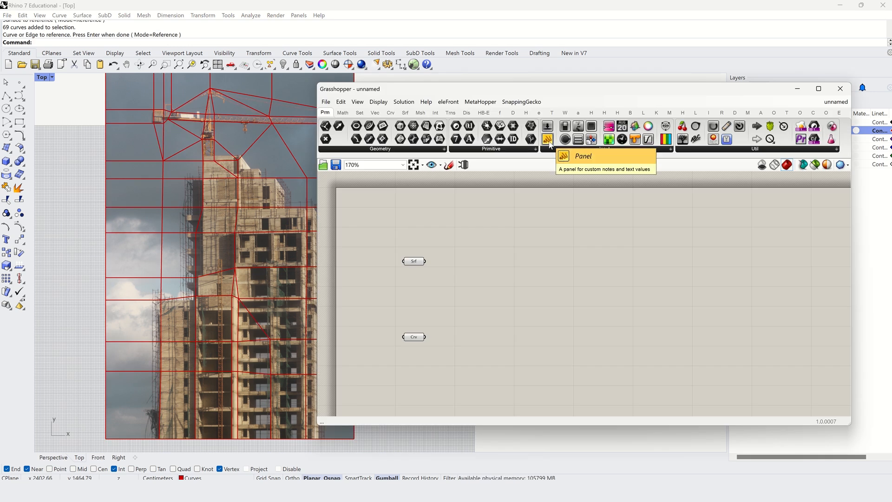
Step: Add two Panels to the canvas and connect the Surface parameter to one and the Curve parameter to the other
drag(549, 145, 490, 260)
drag(432, 261, 479, 251)
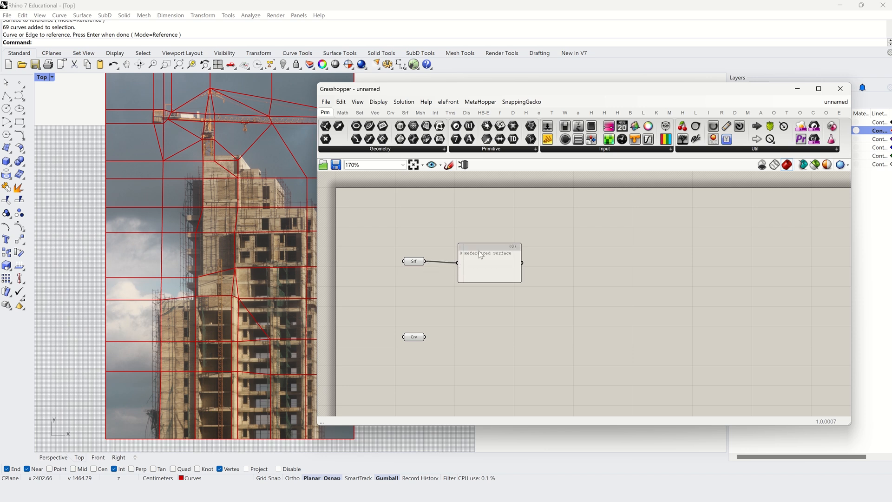
click(549, 149)
drag(616, 168, 488, 338)
drag(427, 336, 469, 341)
click(580, 318)
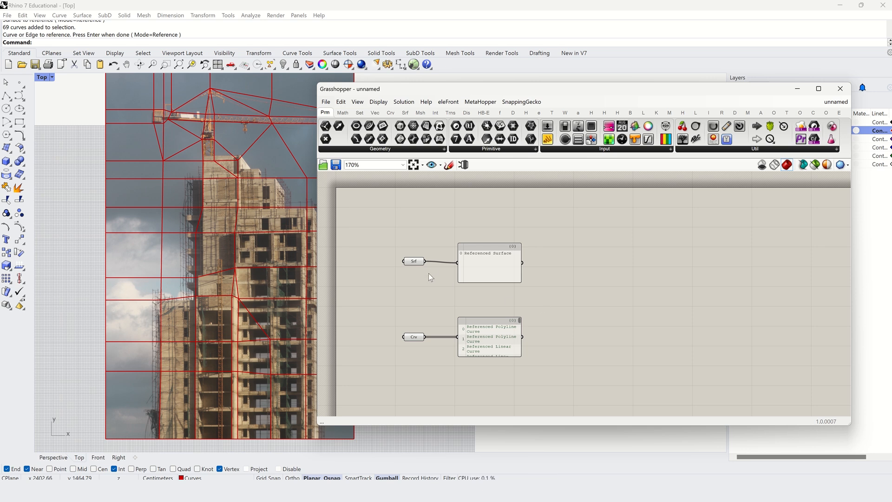
scroll(434, 310, up, 2)
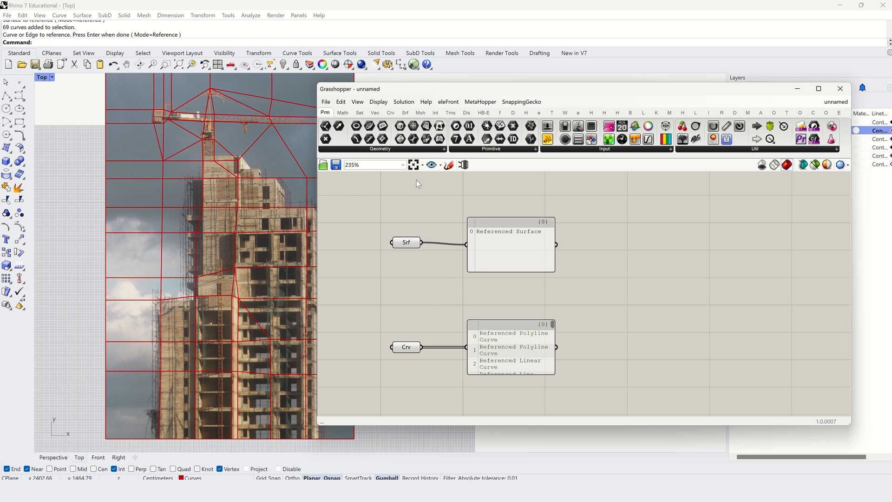
click(443, 149)
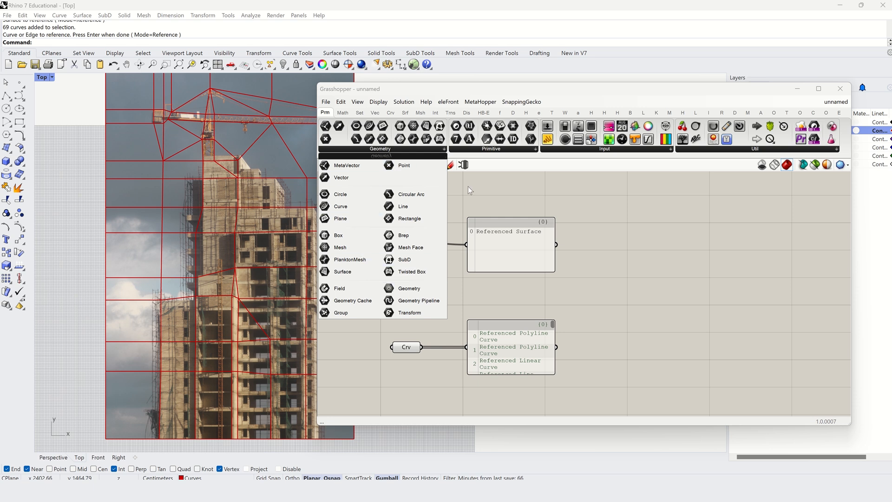
click(492, 149)
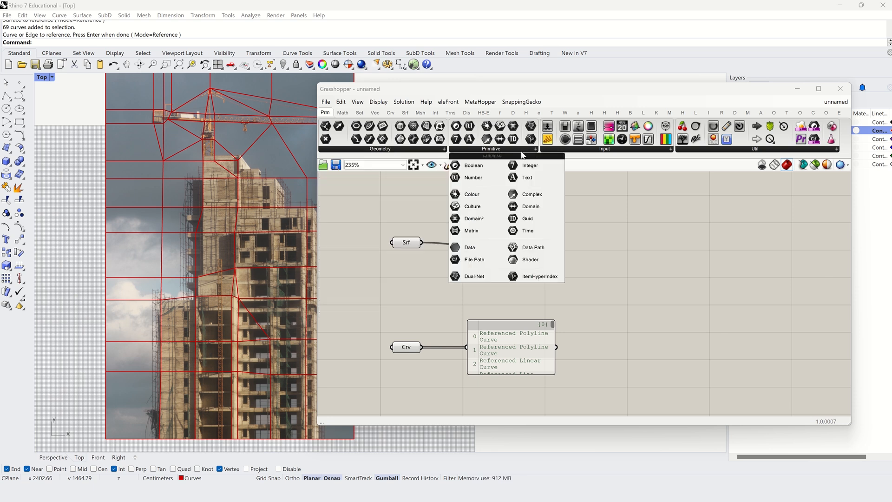
click(560, 148)
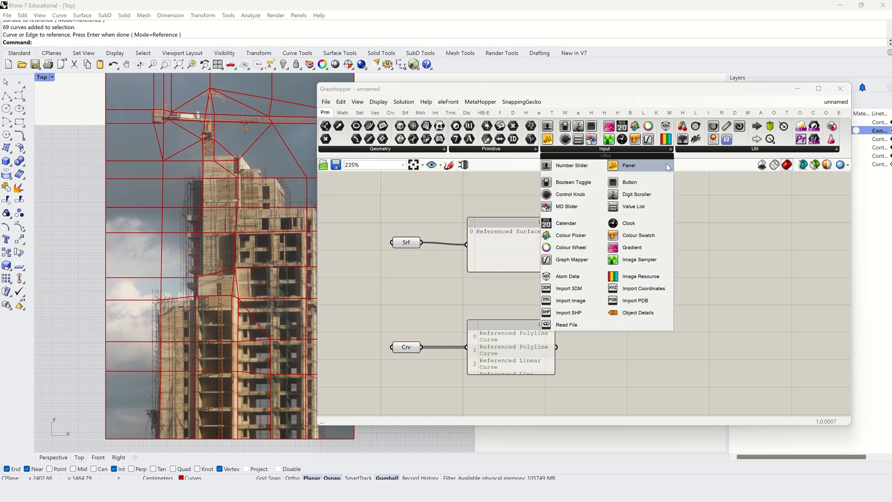
Step: Make Layer 03 the current layer and turn off the Curves and Default layers, with the Grasshopper window narrowed
drag(841, 204, 713, 204)
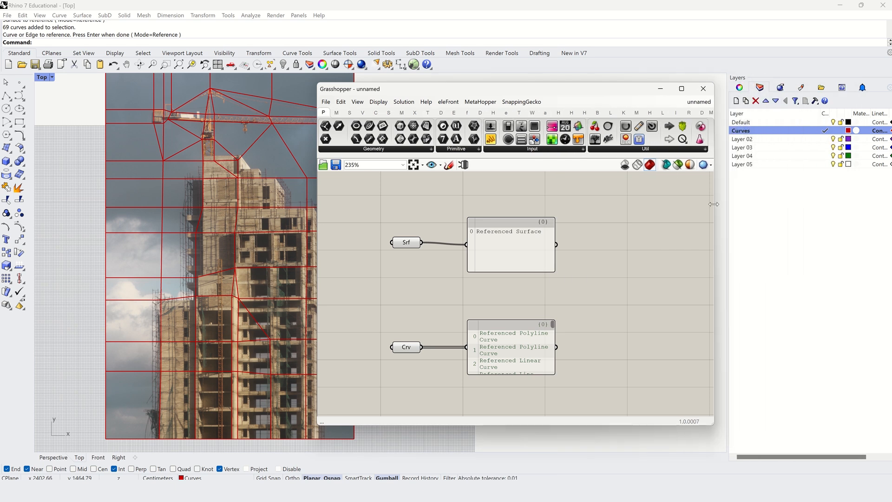
click(826, 147)
click(832, 130)
click(833, 122)
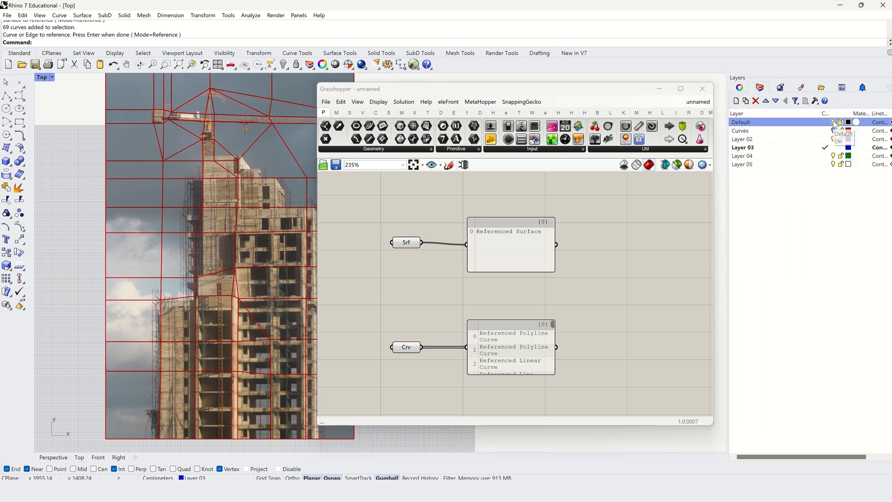
drag(576, 93, 639, 92)
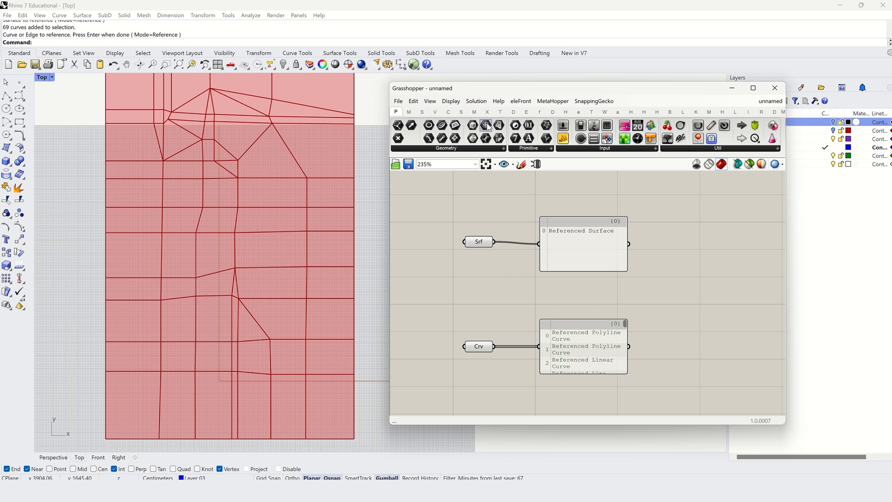
Step: Try converting the referenced surface with a Mesh parameter wired to the Surface parameter, and delete the Mesh parameter
drag(486, 125, 521, 281)
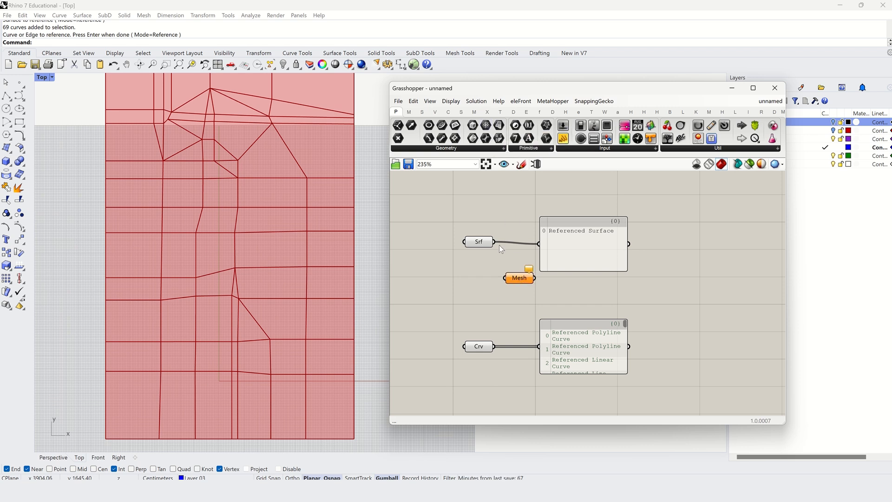
drag(494, 242, 511, 277)
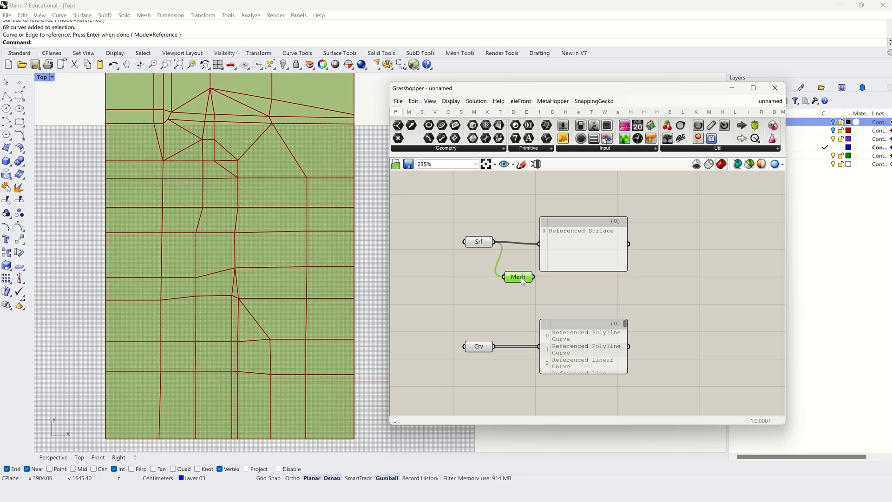
mouse_move(520, 277)
key(Delete)
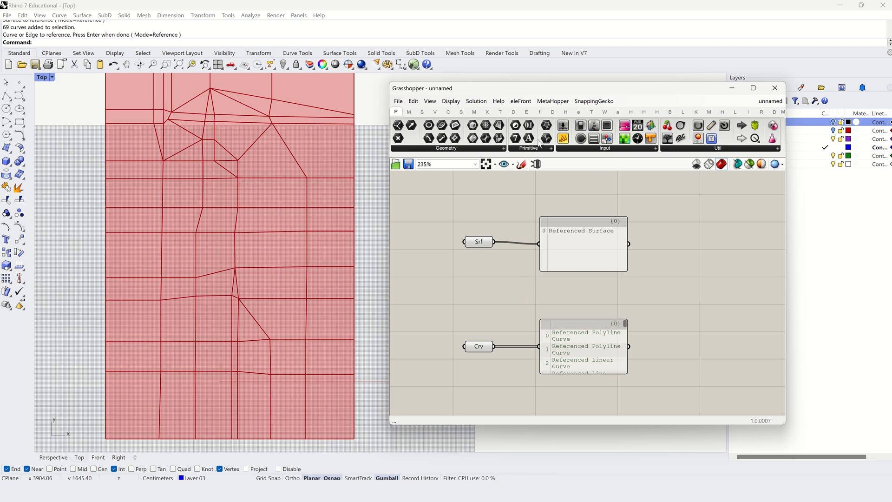
Step: Place a Delaunay Mesh component beyond the panels on the canvas and switch to the Perspective viewport
click(476, 115)
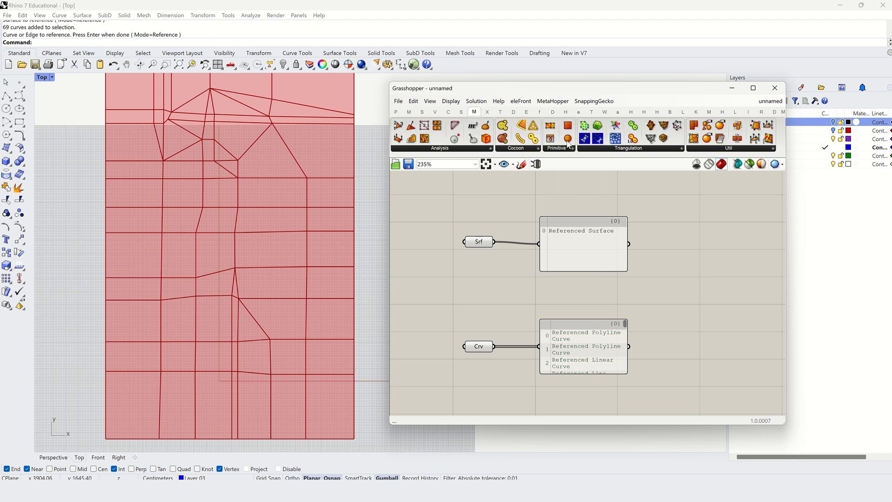
click(617, 149)
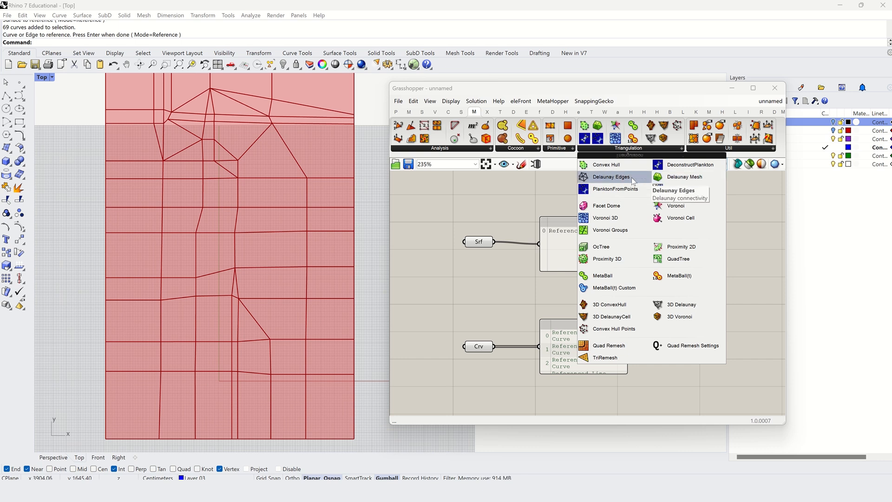
click(681, 179)
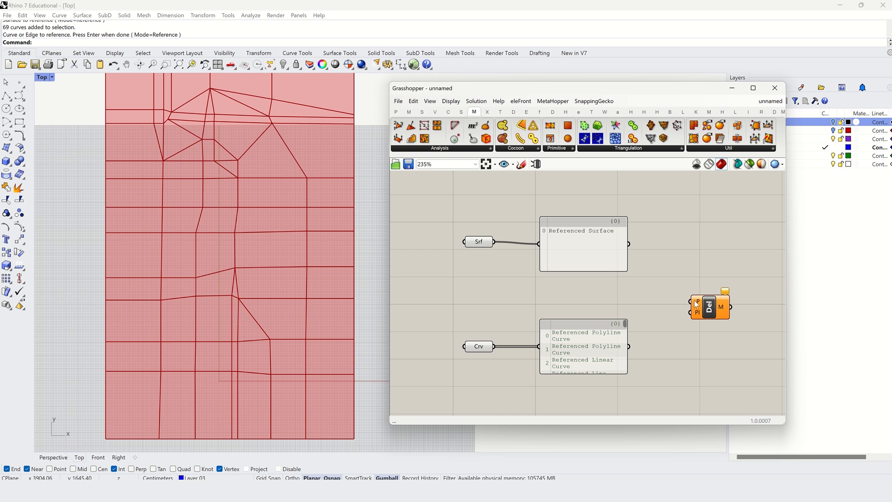
mouse_move(696, 303)
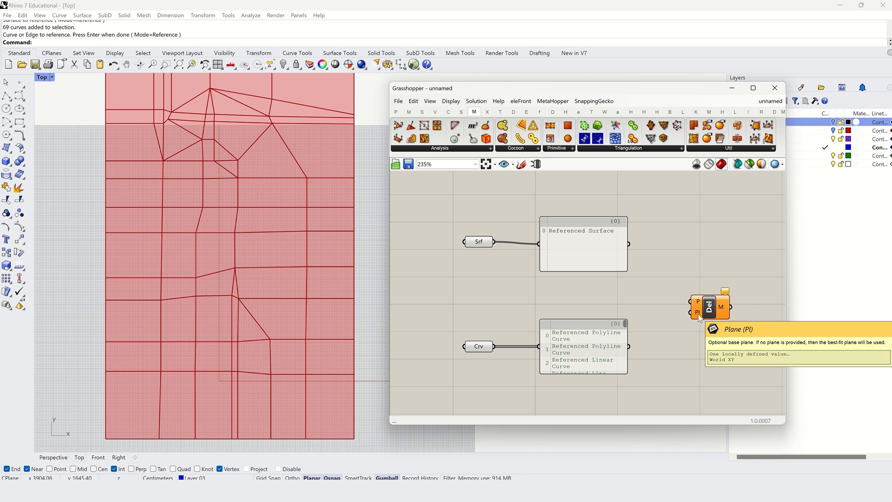
click(54, 457)
right_drag(154, 322, 293, 299)
scroll(293, 299, up, 4)
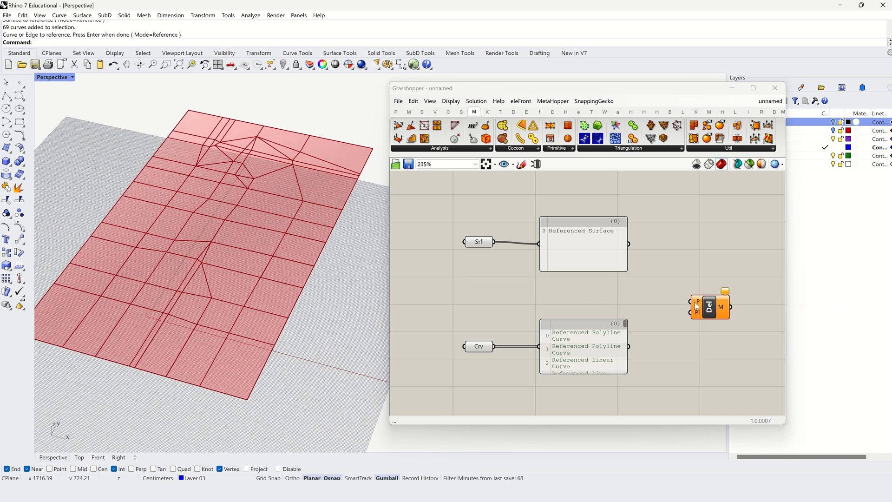
Step: Try extracting the curves' end points with an End Points component fed by the Curve parameter, and delete the component
click(485, 348)
click(448, 111)
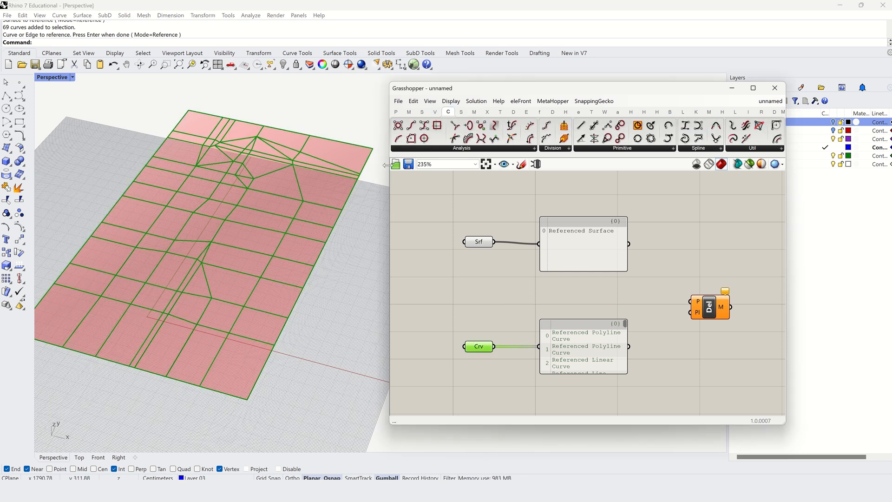
drag(390, 158, 336, 158)
click(388, 149)
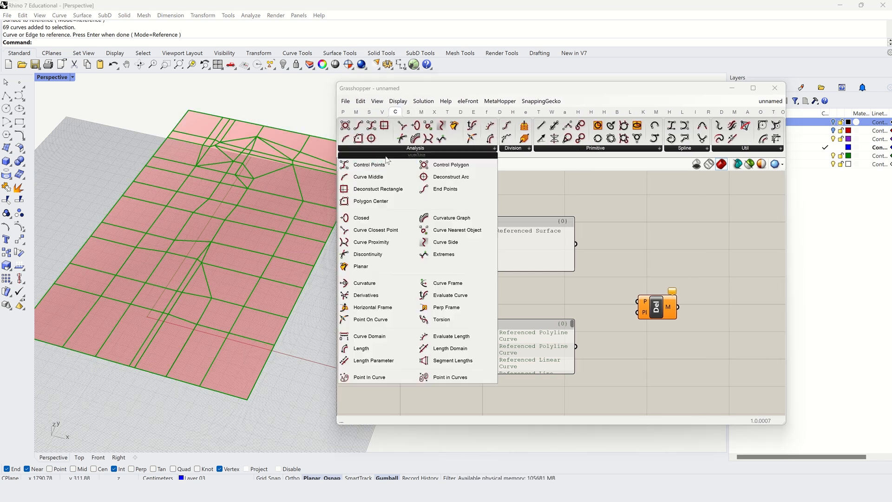
click(434, 189)
click(499, 301)
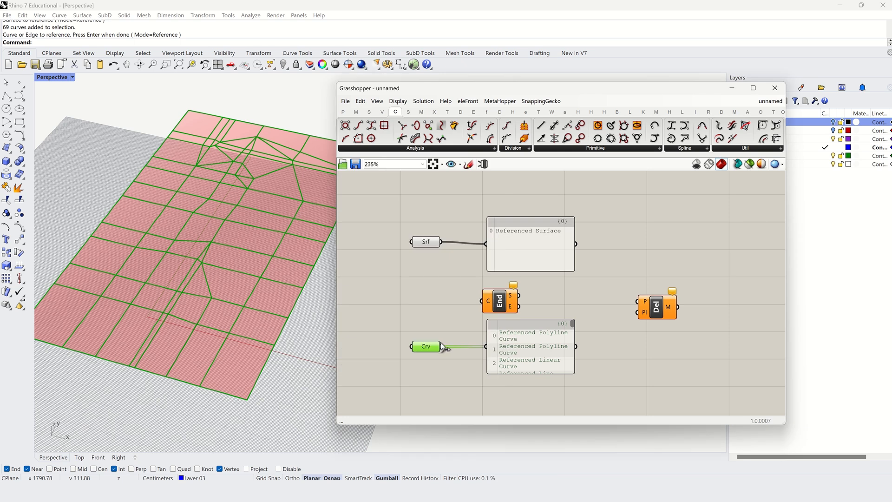
drag(441, 346, 481, 301)
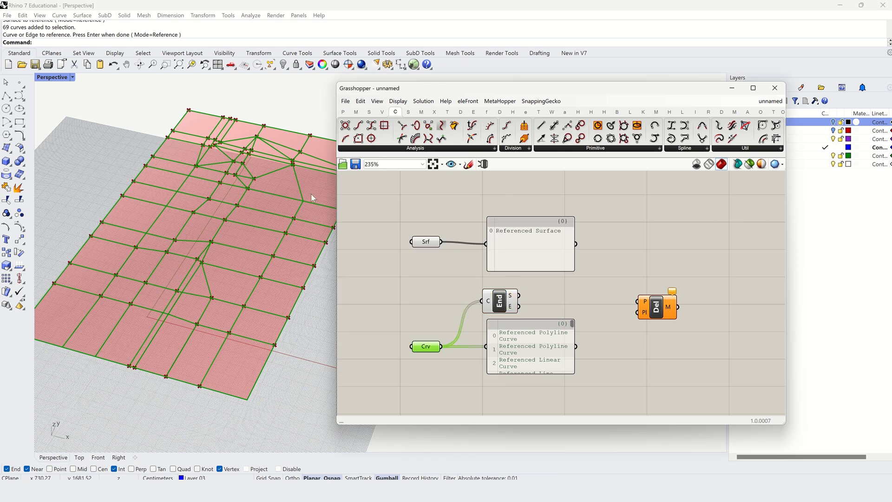
click(499, 301)
key(Delete)
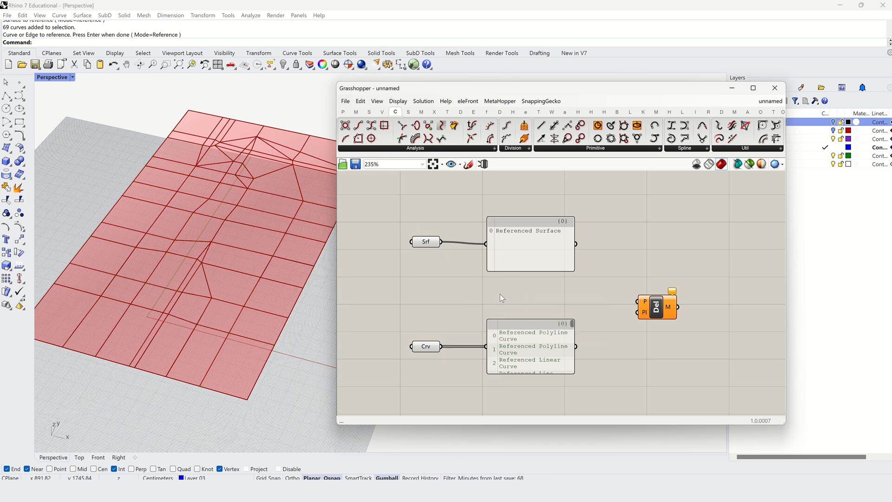
Step: Add an Explode component between the two panels, feed it the Curve parameter, and inspect its Segments and Vertices outputs
click(741, 150)
drag(742, 163, 537, 297)
drag(440, 346, 518, 291)
mouse_move(541, 292)
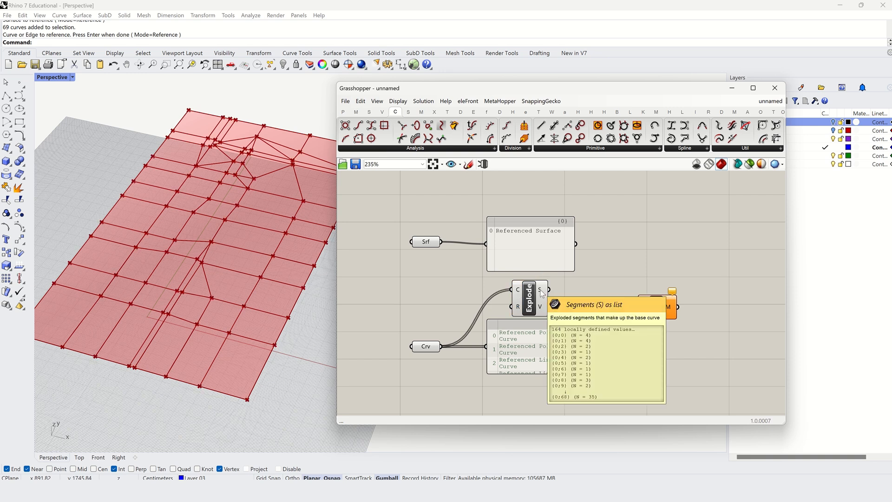
mouse_move(543, 311)
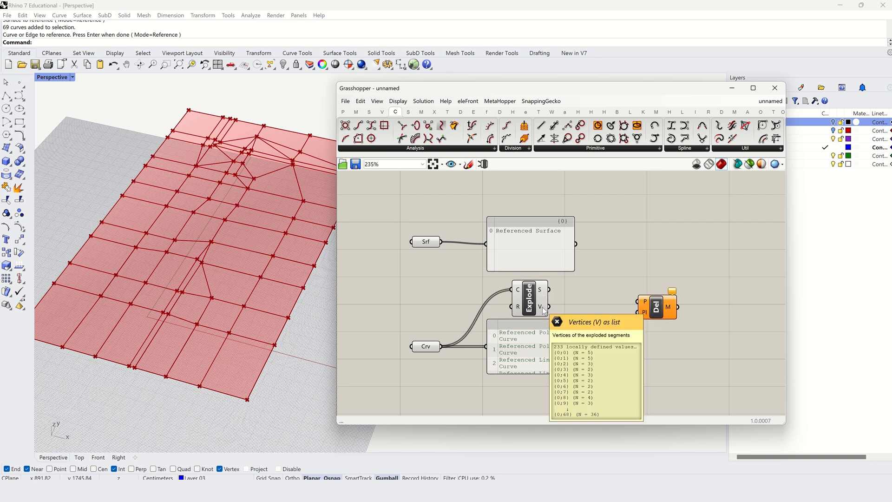
Step: Connect Explode's Vertices output to the Delaunay Mesh Points input and read the component's error message
drag(548, 307, 663, 313)
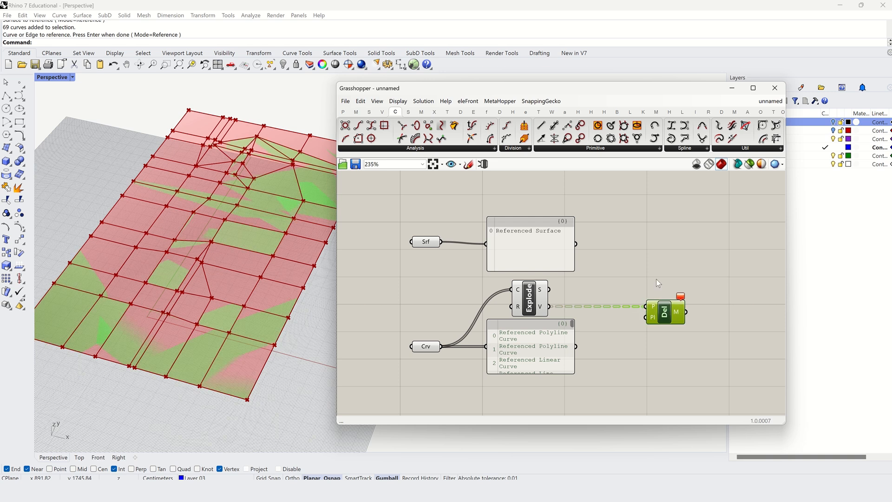
click(643, 293)
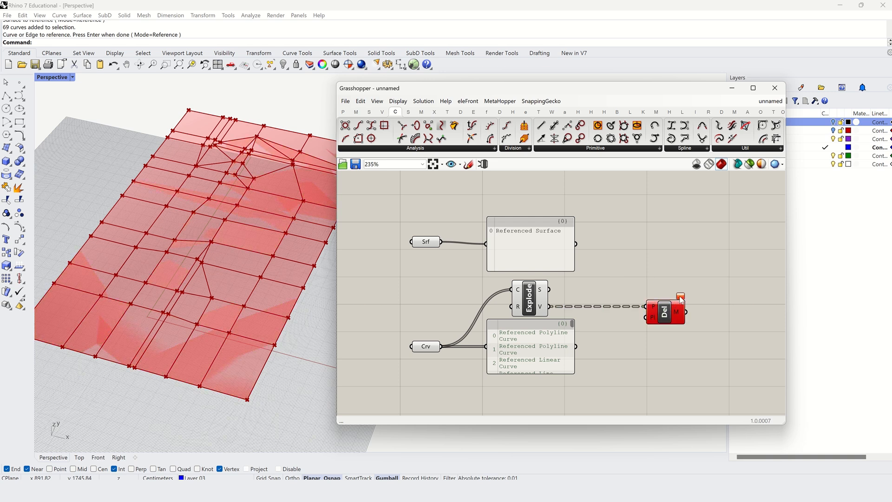
mouse_move(679, 298)
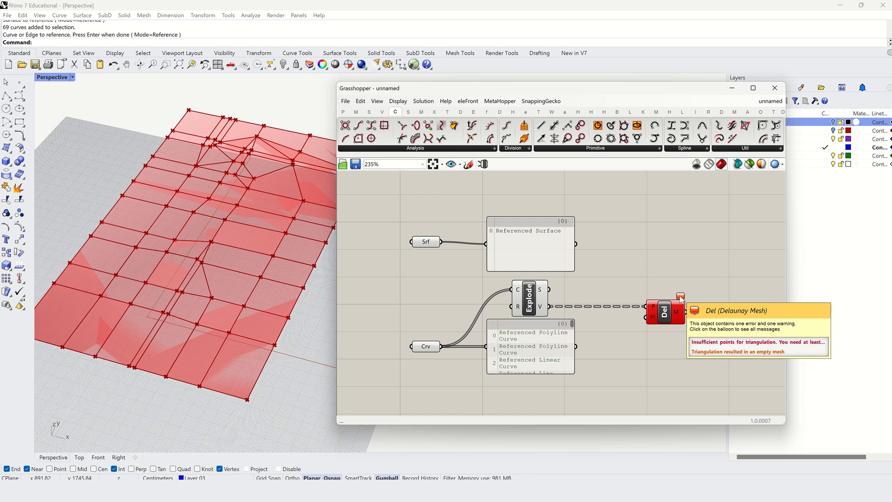
Step: Rewire the surface's panel to Explode's Vertices output, enlarge the panel and examine how the points are grouped in branches
drag(534, 251, 609, 249)
drag(548, 308, 561, 242)
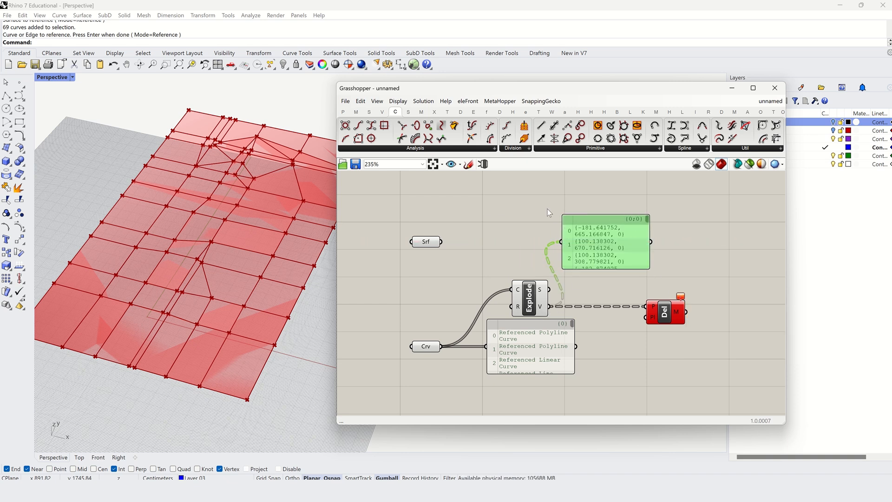
drag(633, 214, 633, 180)
drag(639, 251, 665, 252)
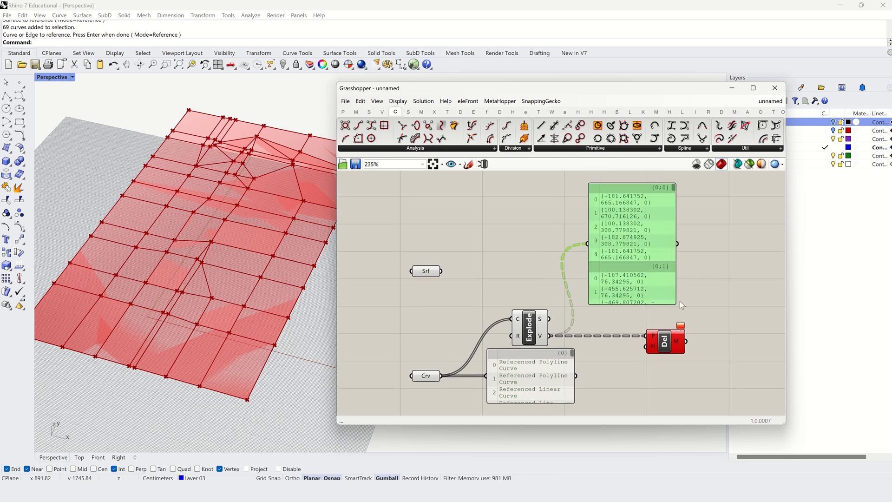
scroll(675, 194, down, 3)
drag(674, 191, 677, 213)
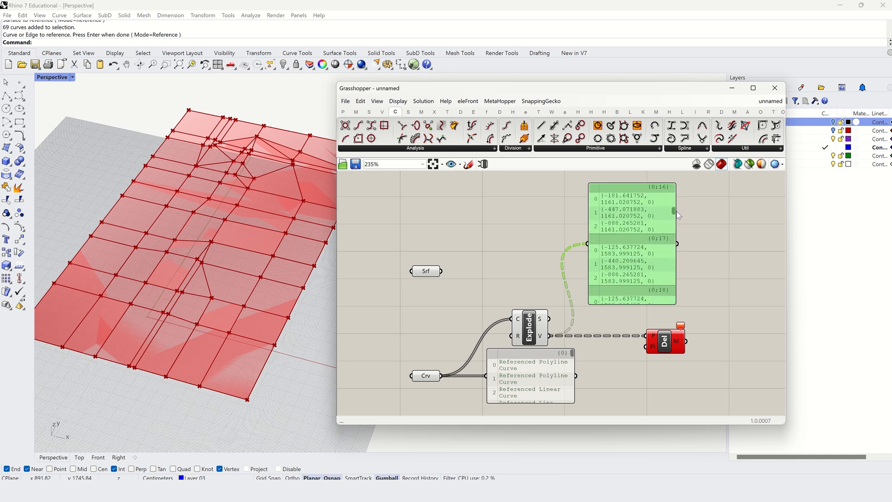
click(695, 273)
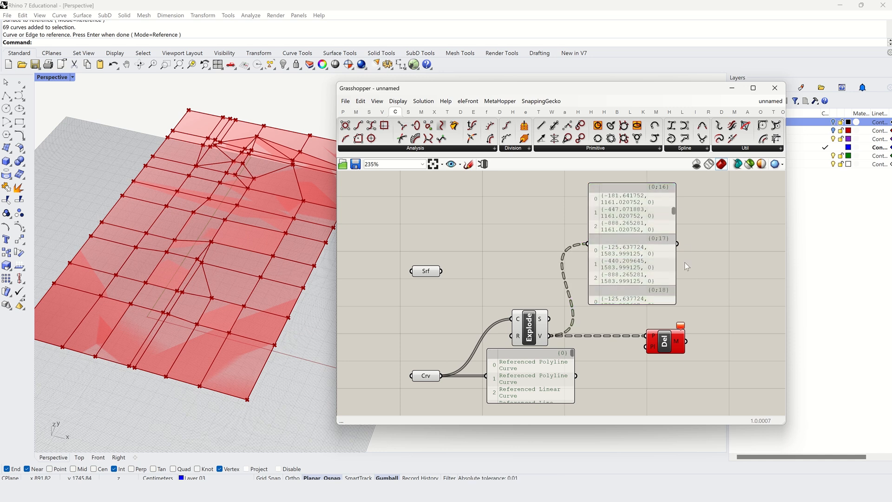
mouse_move(545, 340)
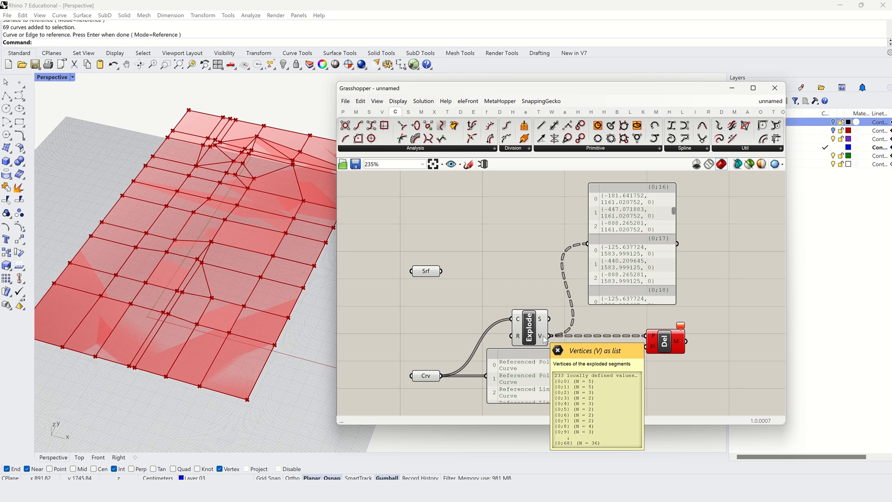
Step: Feed the Surface parameter into the enlarged panel for comparison, shorten the panel, and reconnect it to Explode's Vertices output
right_drag(518, 231, 486, 234)
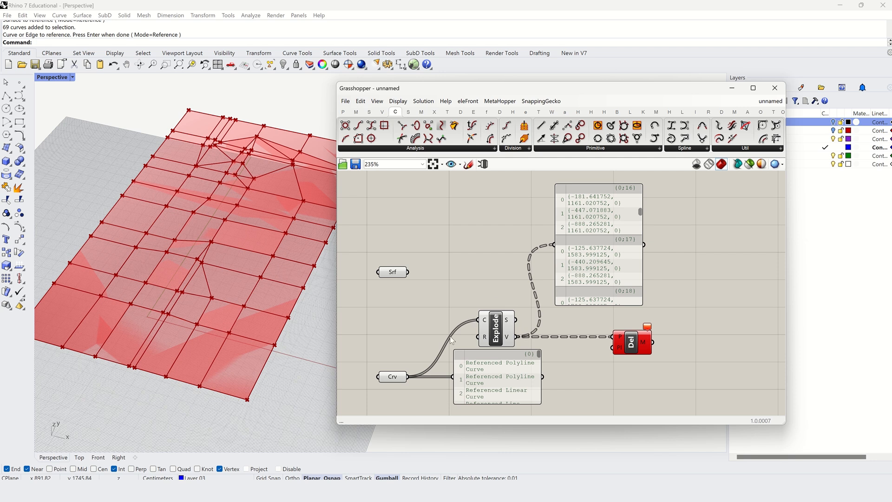
drag(408, 272, 554, 244)
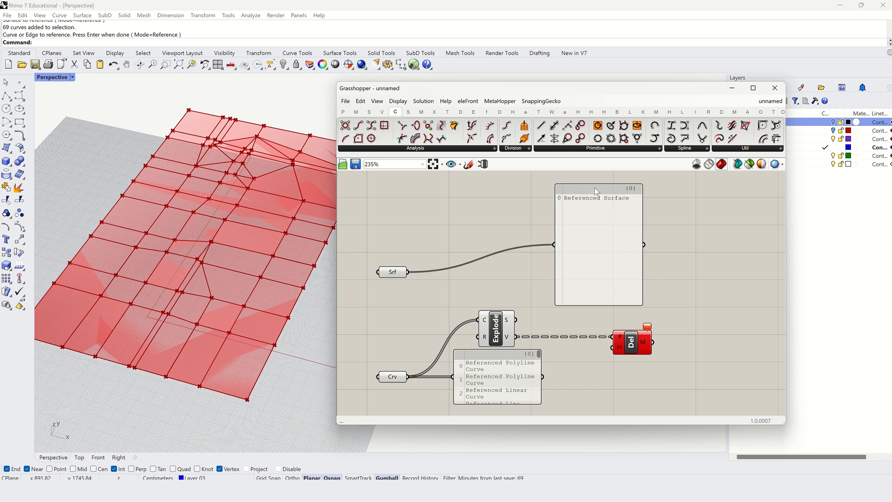
drag(595, 185, 597, 231)
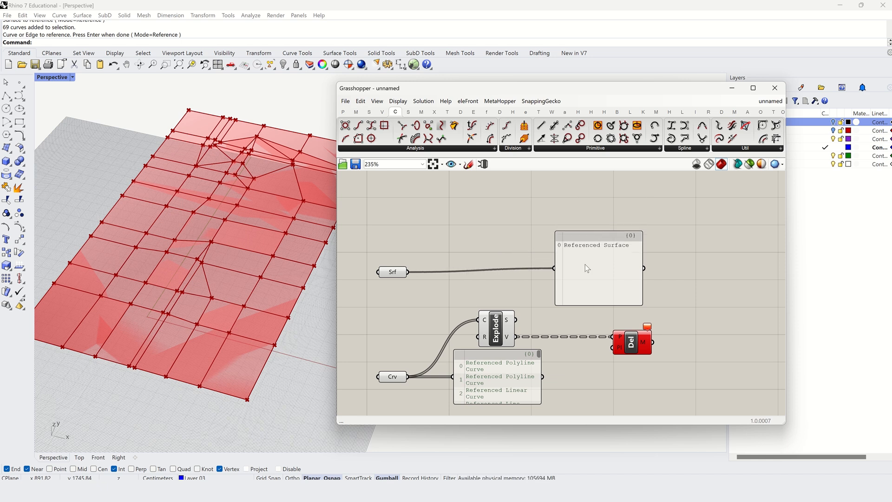
drag(516, 336, 555, 268)
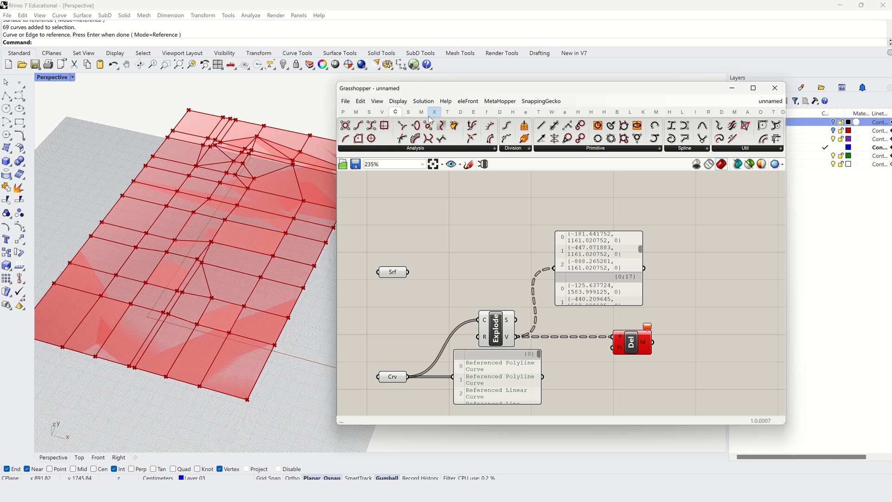
click(370, 114)
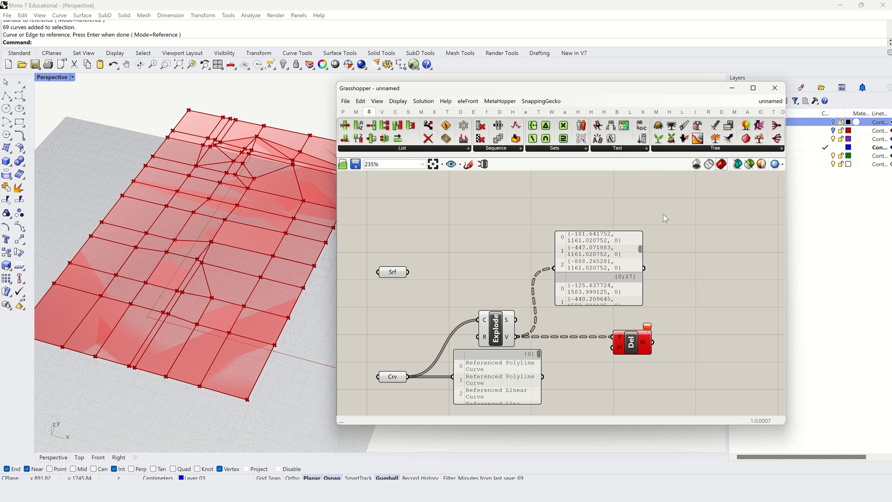
right_click(624, 337)
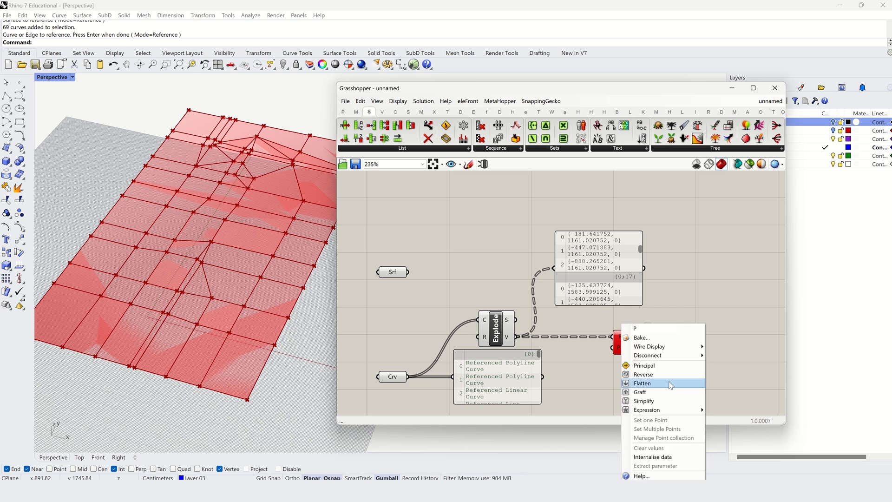
click(555, 346)
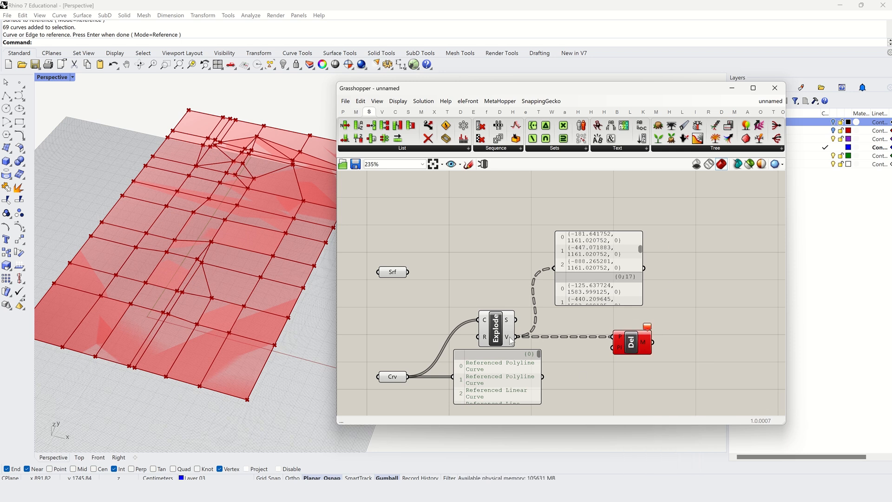
Step: Flatten Explode's Vertices output and move the Delaunay Mesh component farther away from Explode
right_click(509, 339)
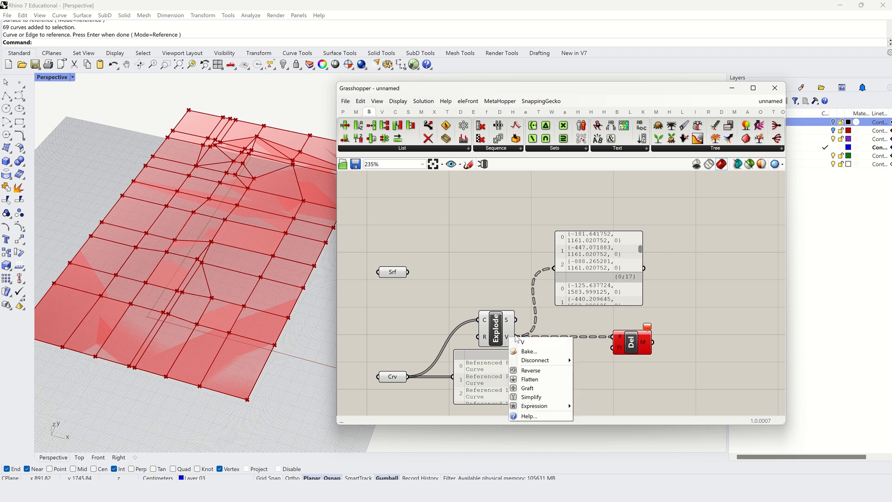
click(557, 382)
drag(631, 343, 675, 342)
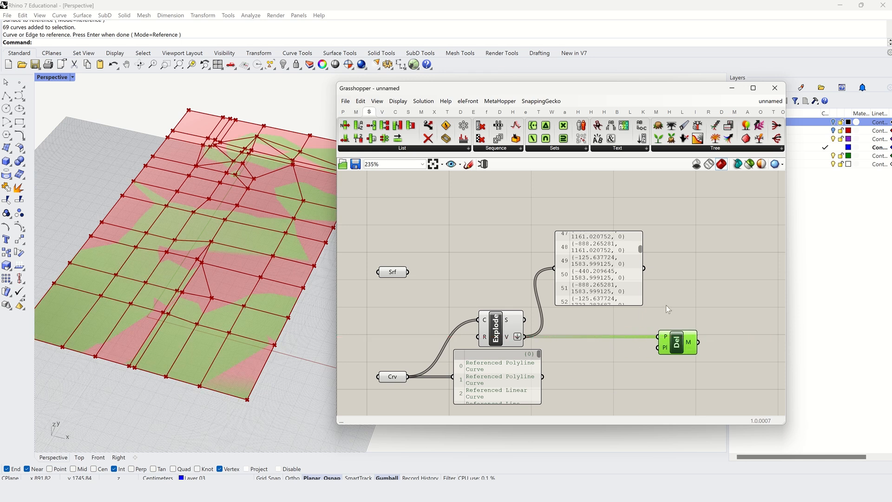
Step: Check the flattened vertex list for repeated points, then add a Cull Duplicates component between Explode's Vertices output and Delaunay Mesh's Points input
scroll(636, 269, down, 10)
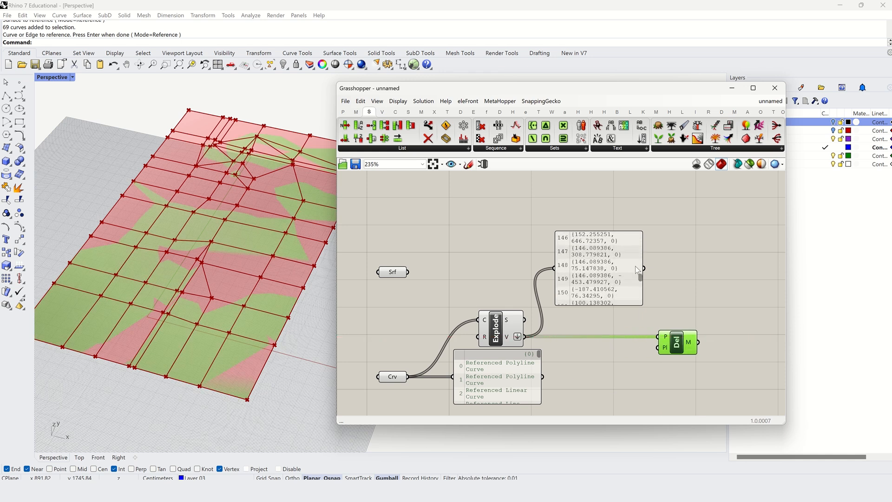
scroll(636, 269, up, 12)
click(600, 318)
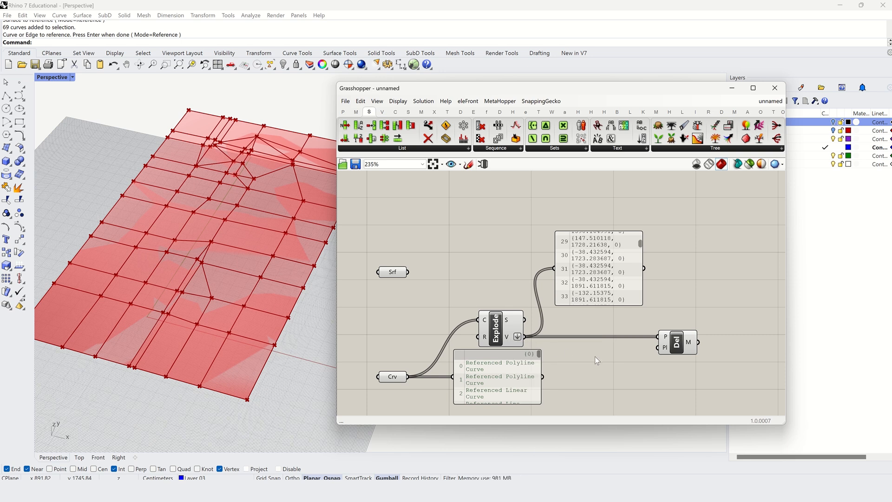
double_click(597, 360)
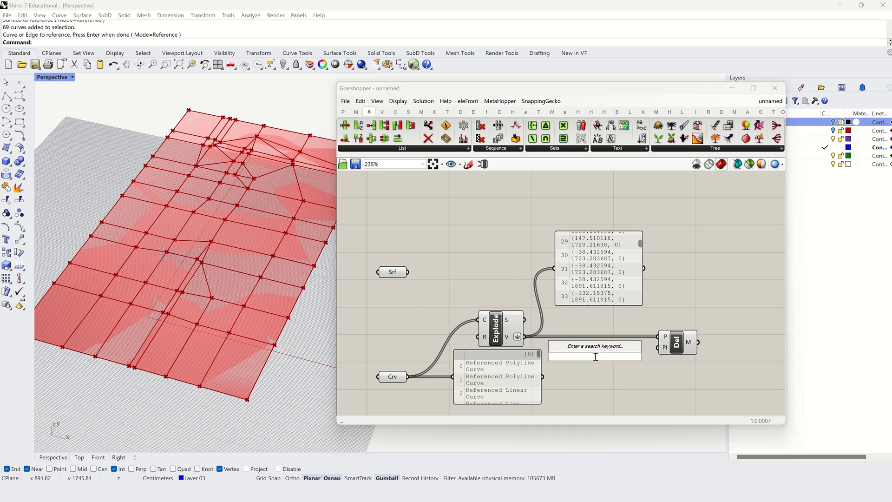
text(cull)
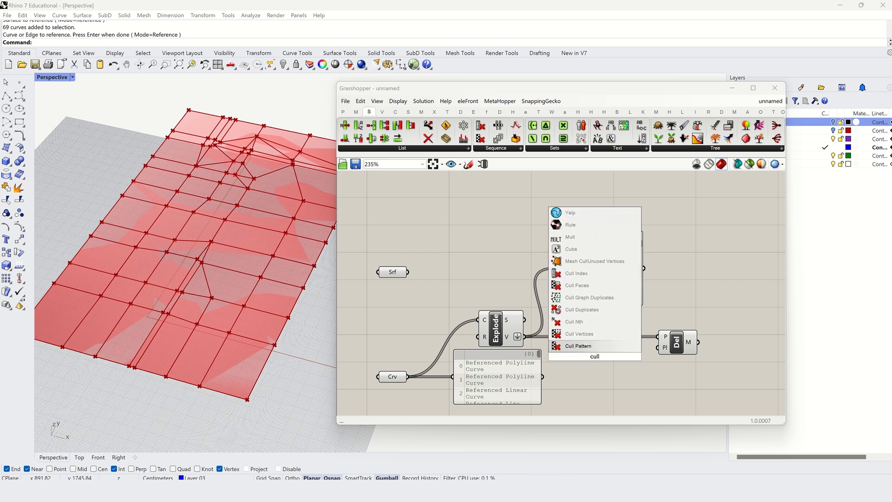
text( dupl)
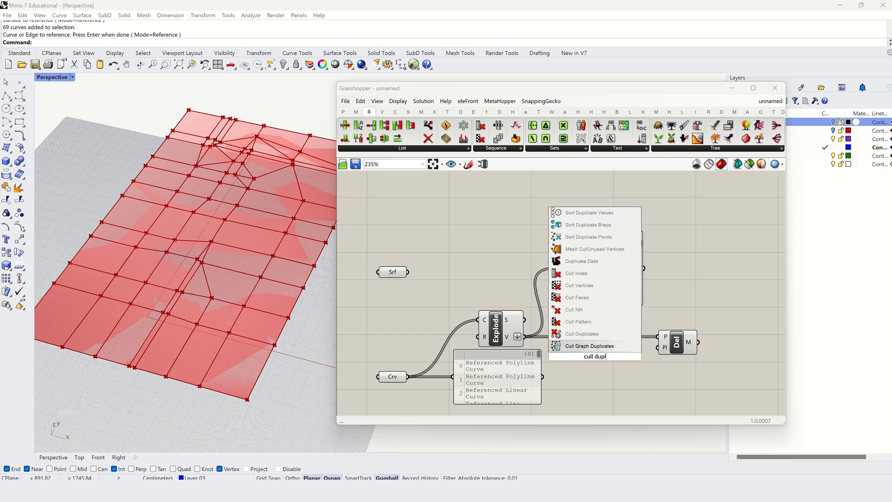
click(591, 341)
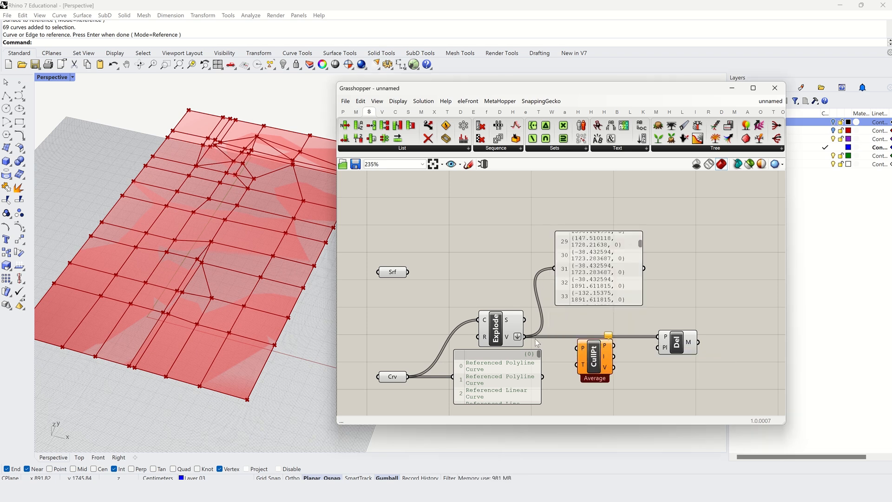
drag(524, 337, 663, 339)
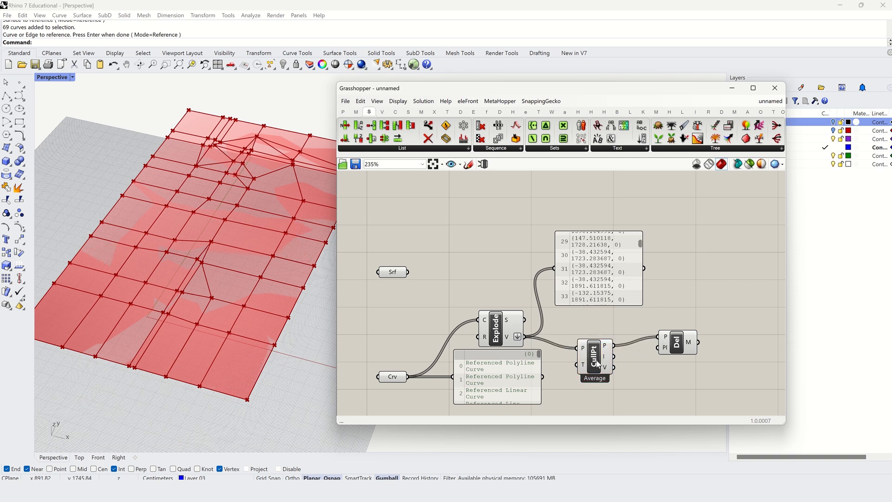
Step: Move the Cull Duplicates component up in line with its wires and shift the Delaunay Mesh component farther away from it
mouse_move(584, 351)
drag(594, 354, 595, 345)
drag(668, 344, 690, 343)
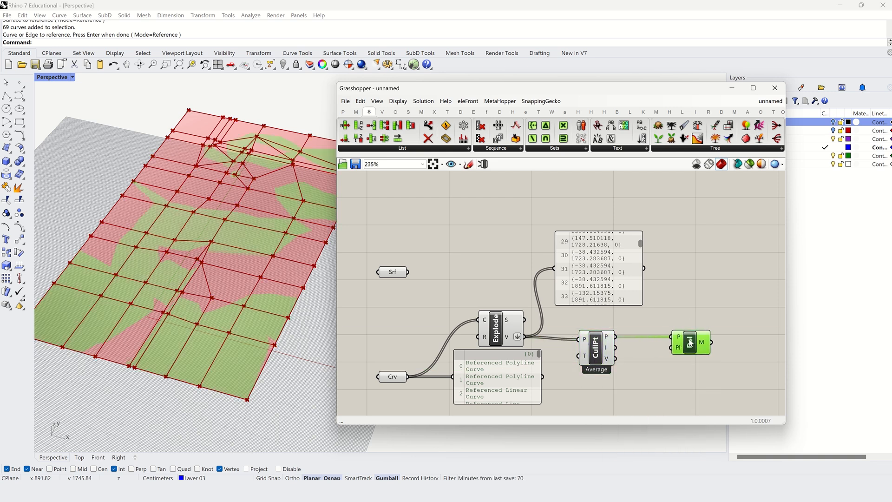
Step: Turn off the preview of the Cull Duplicates, Explode, Curve and Surface components, leaving only the Delaunay Mesh previewed
click(598, 341)
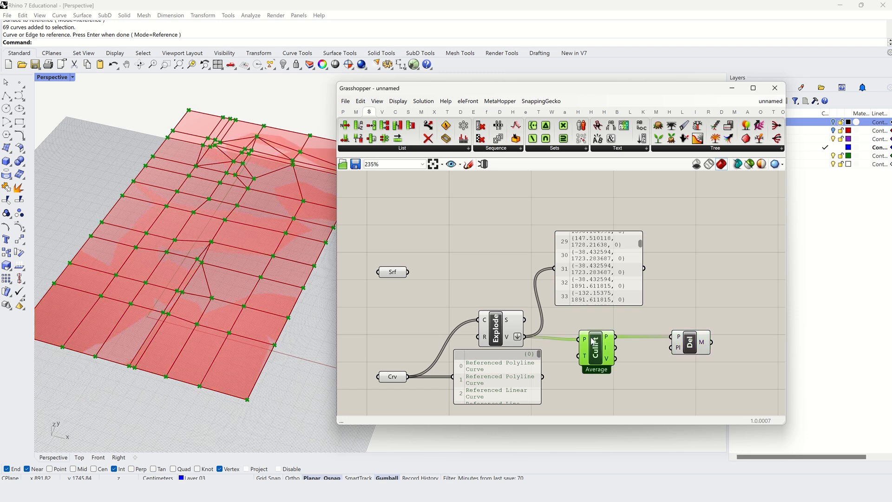
click(497, 333)
click(393, 377)
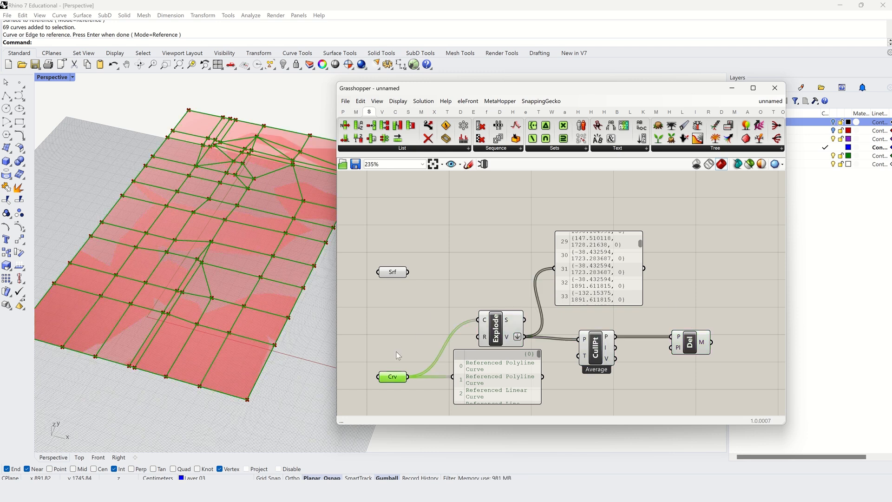
click(399, 355)
right_click(596, 343)
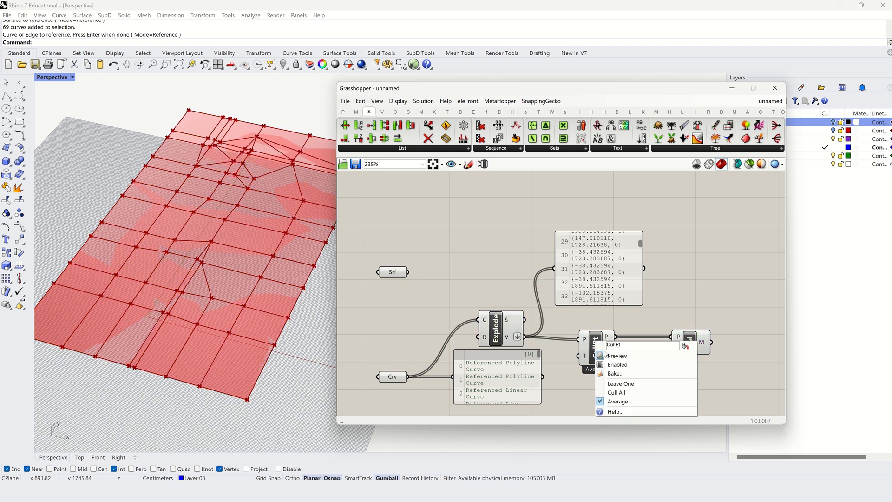
click(610, 355)
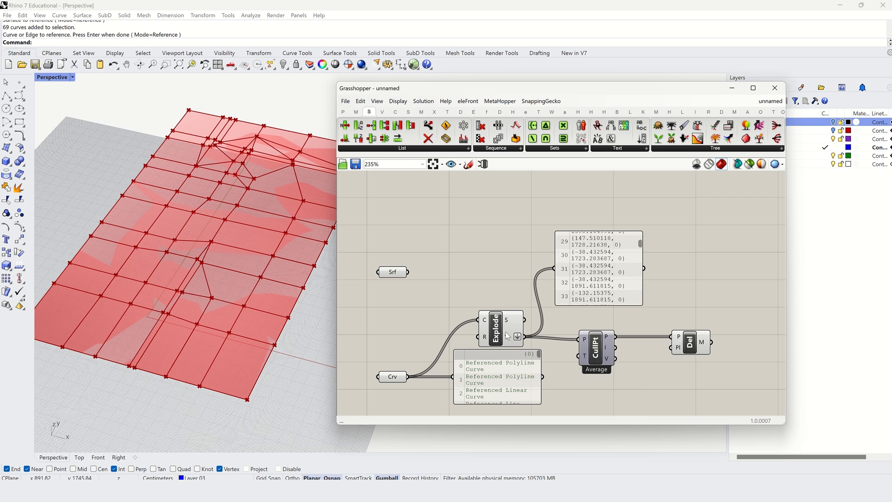
right_click(501, 323)
click(530, 338)
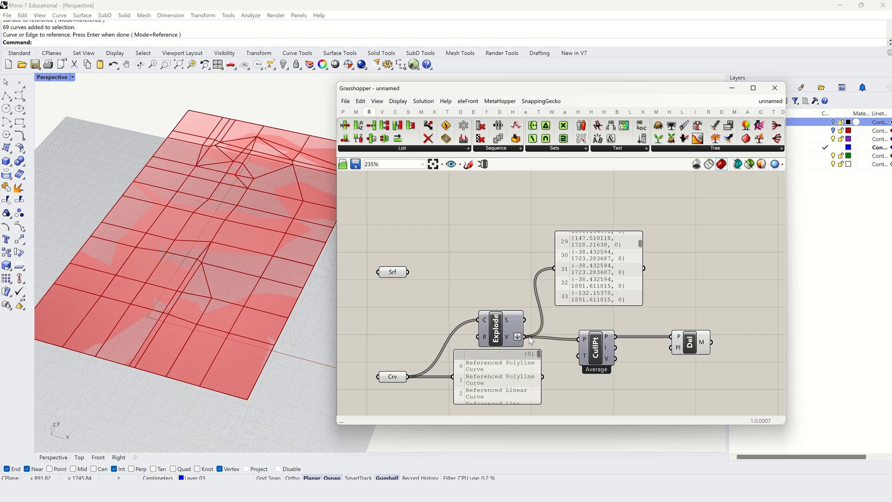
right_click(399, 378)
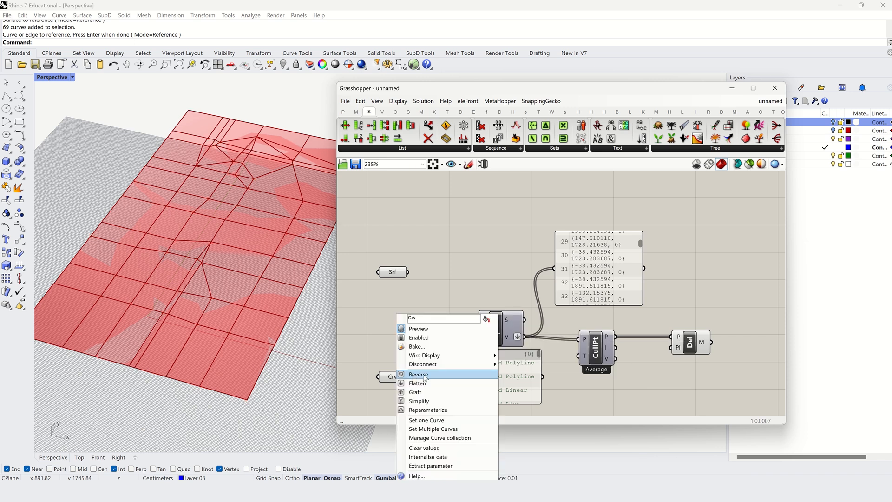
click(428, 330)
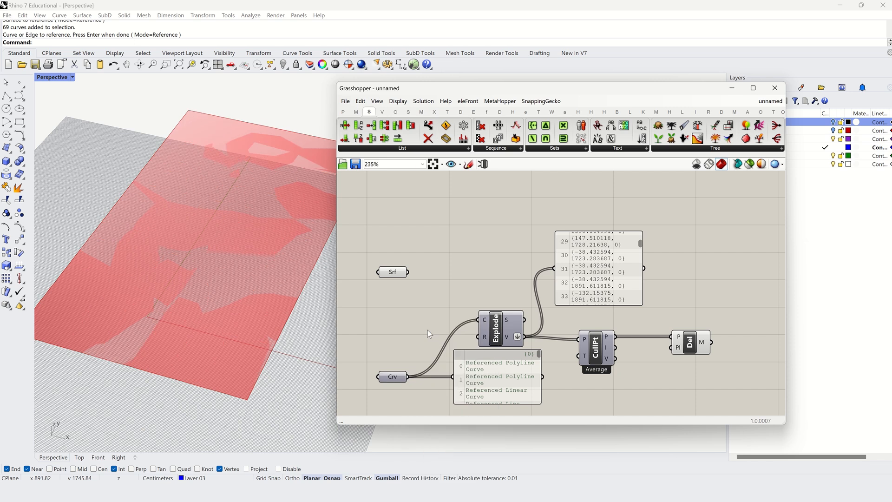
right_click(396, 275)
click(416, 289)
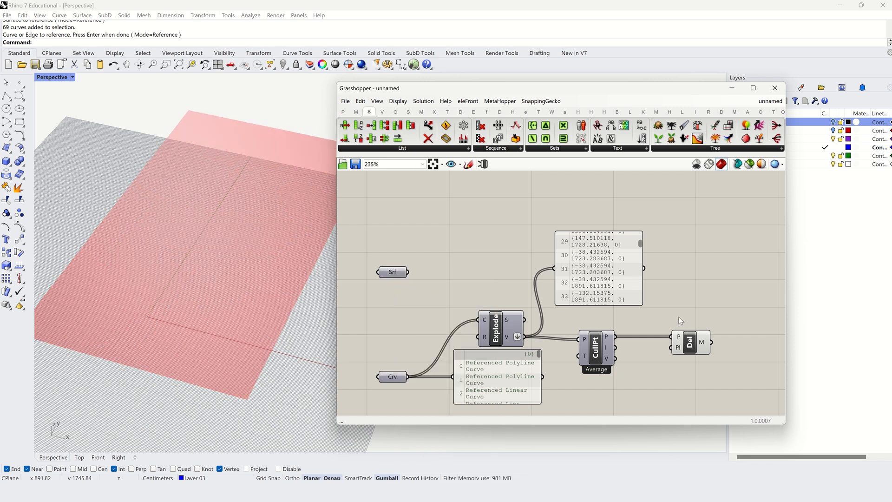
Step: Switch the Grasshopper preview between wireframe and shaded, with the Delaunay Mesh unselected and selected, to inspect the mesh
click(709, 166)
click(720, 166)
click(691, 343)
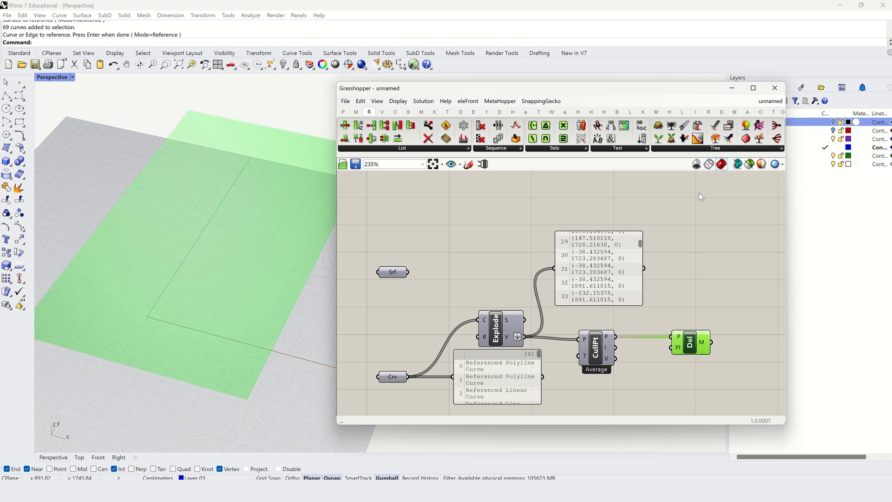
click(708, 166)
click(721, 166)
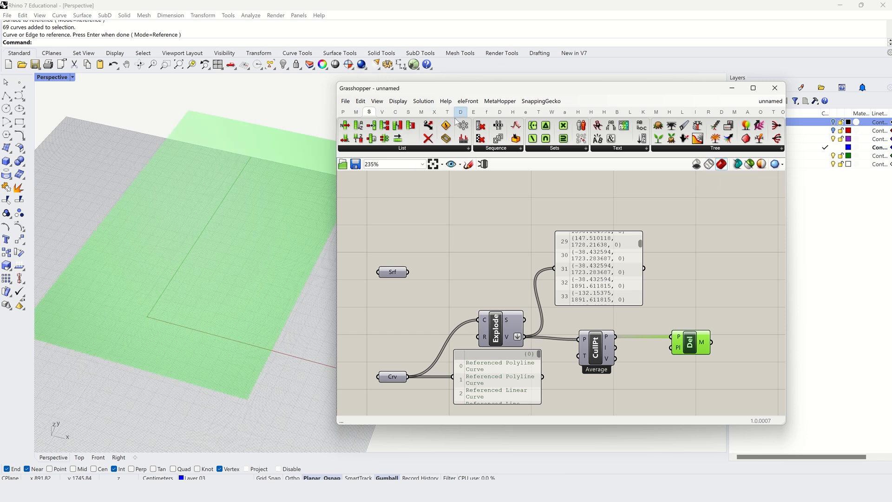
Step: Enable mesh edges in the preview and examine the Delaunay mesh in wireframe before returning to shaded preview
click(397, 102)
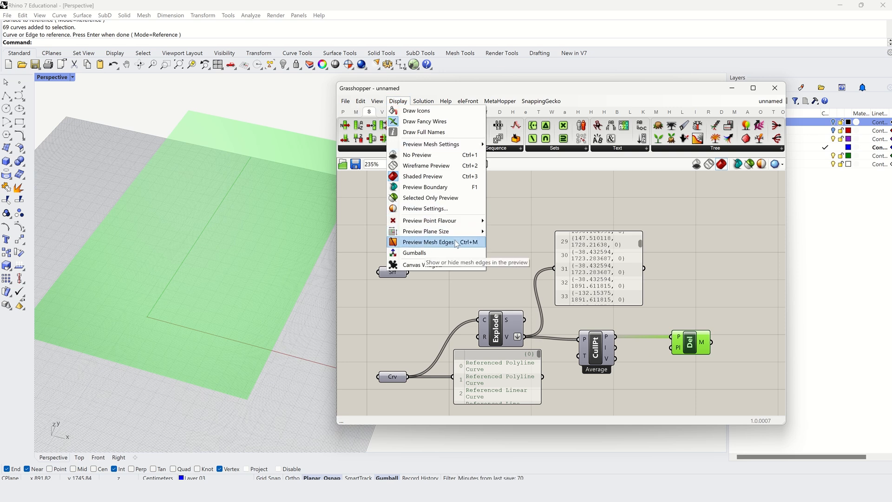
click(455, 242)
click(478, 234)
click(696, 164)
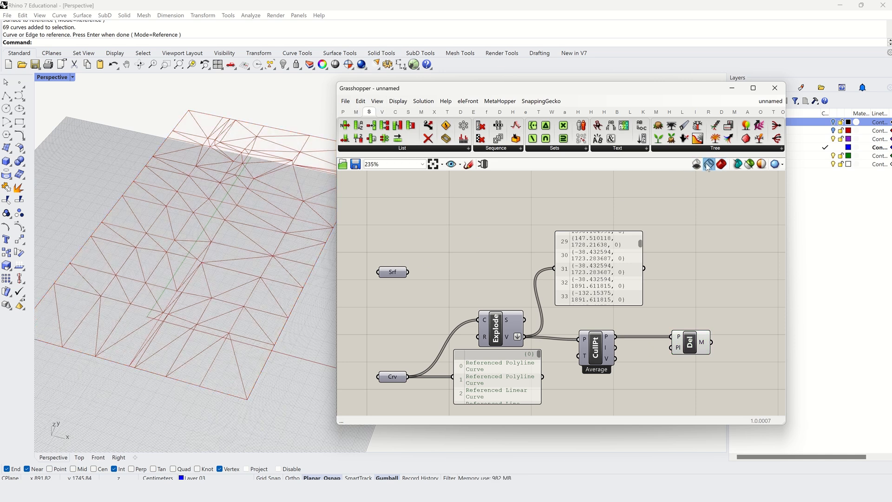
click(721, 164)
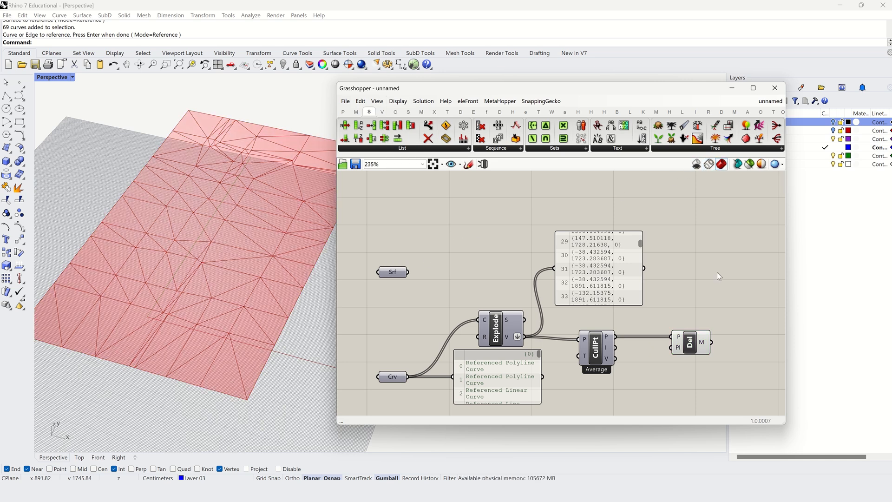